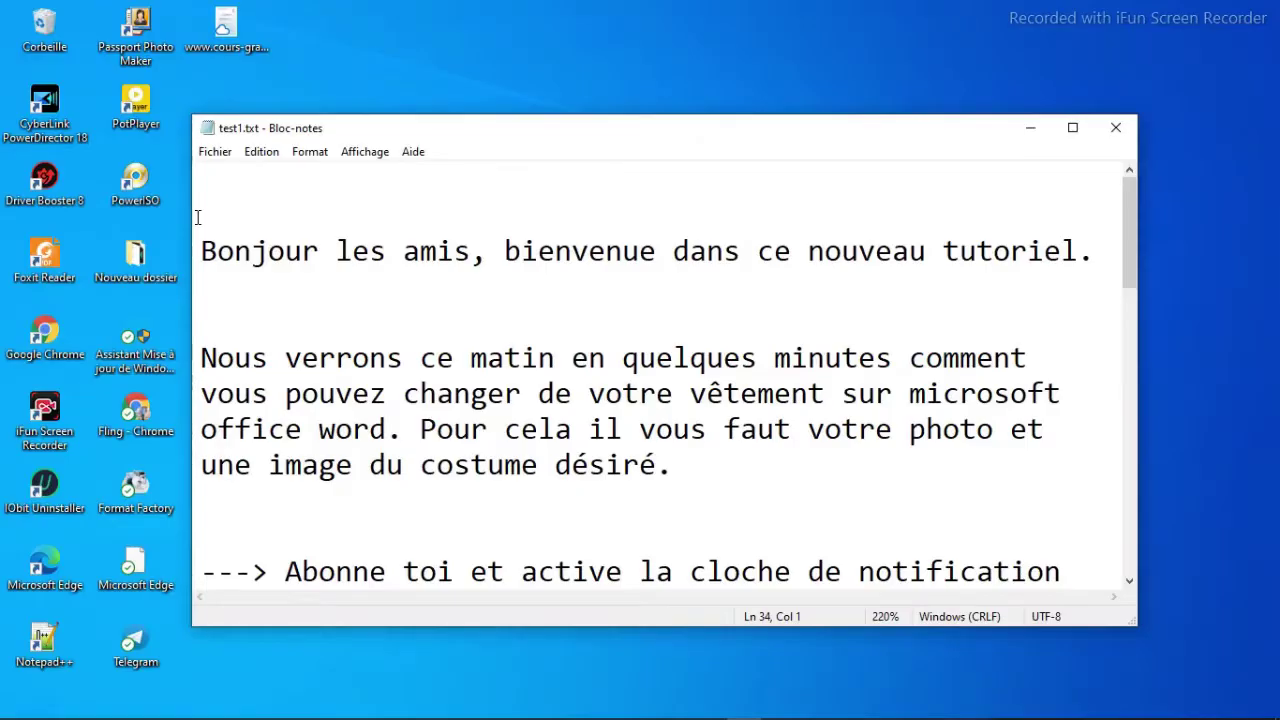
Read through the tutorial notes, highlighting the greeting, explanation, subscription reminder and step 1 lines
click(198, 218)
drag(197, 262, 197, 288)
drag(202, 357, 203, 493)
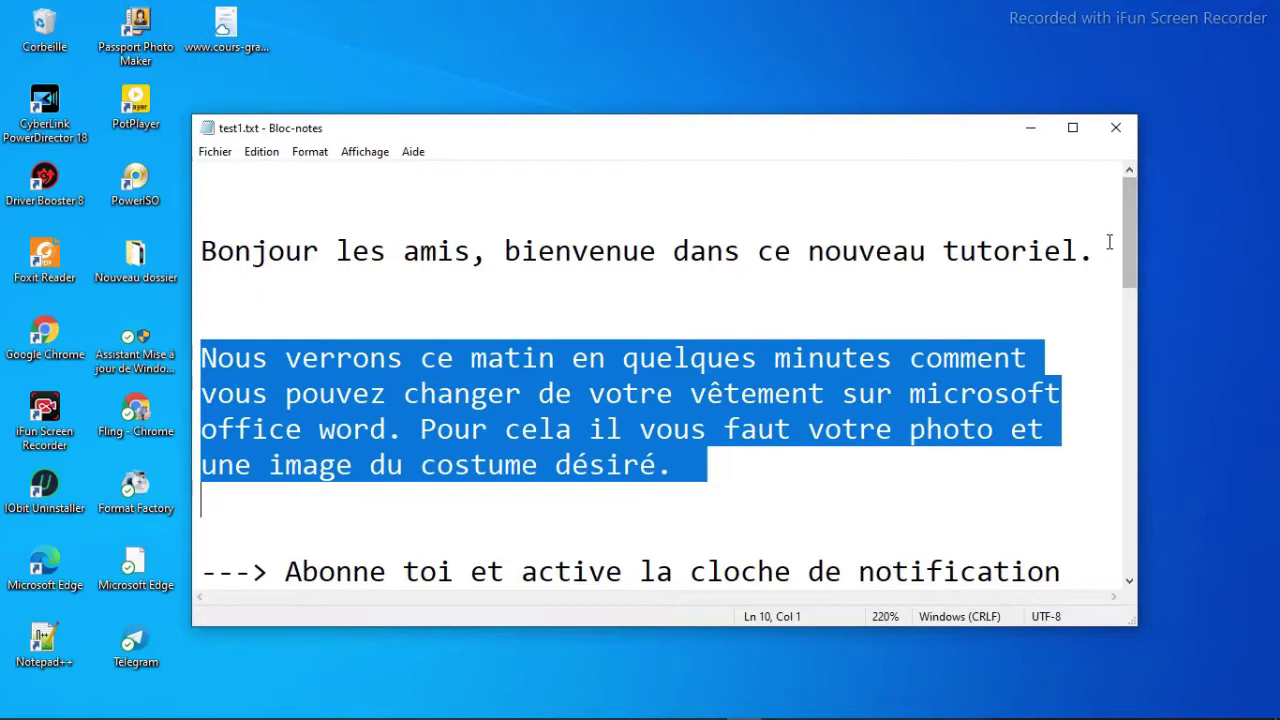
drag(1128, 240, 1125, 335)
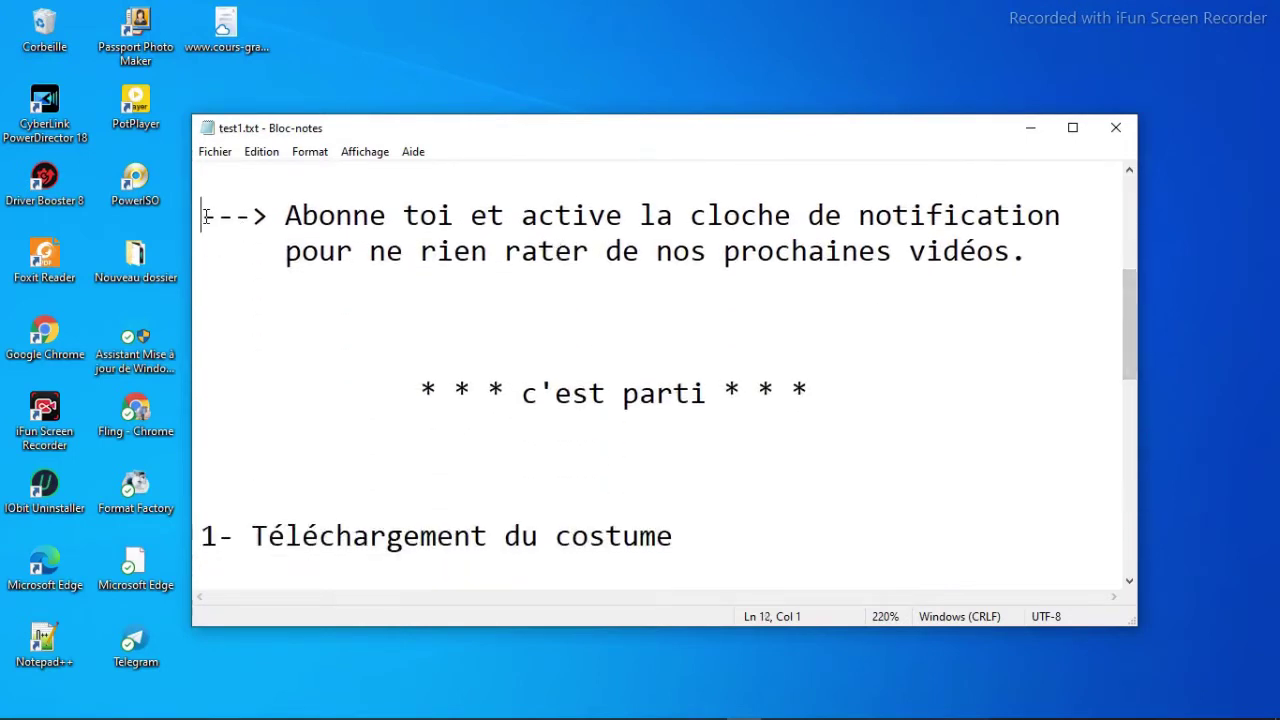
drag(206, 216, 214, 286)
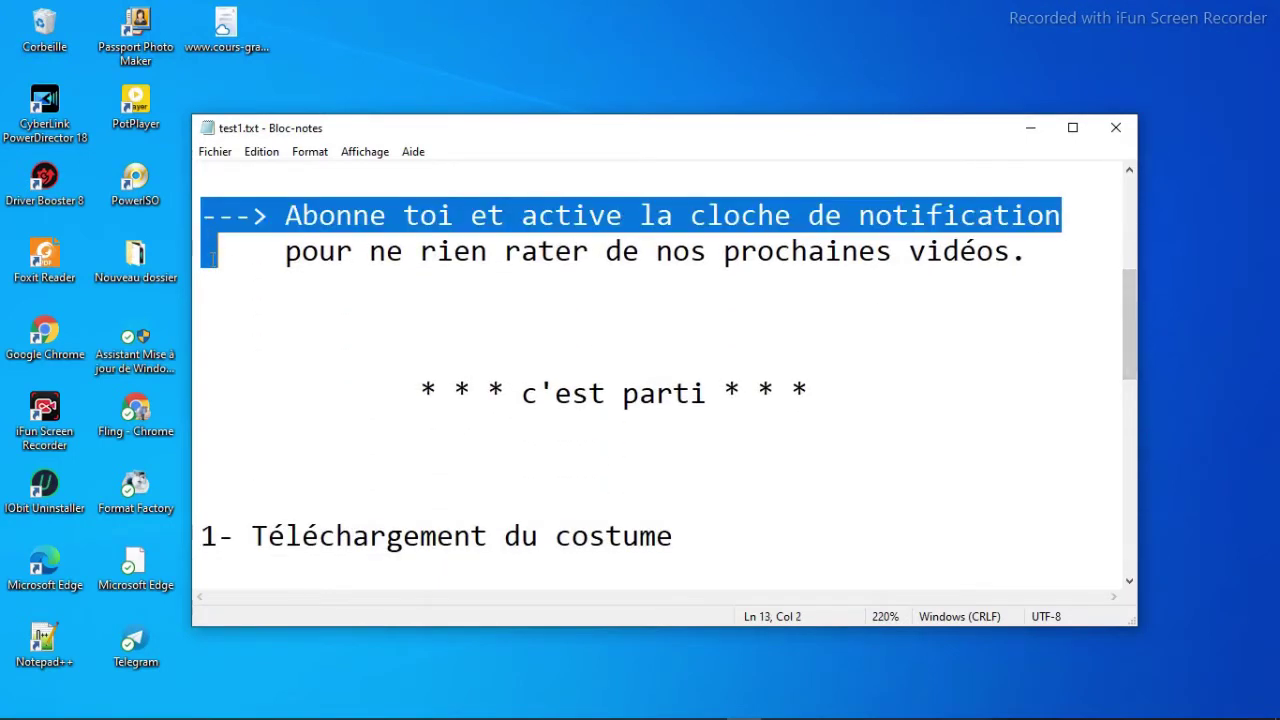
click(201, 536)
drag(202, 550, 203, 562)
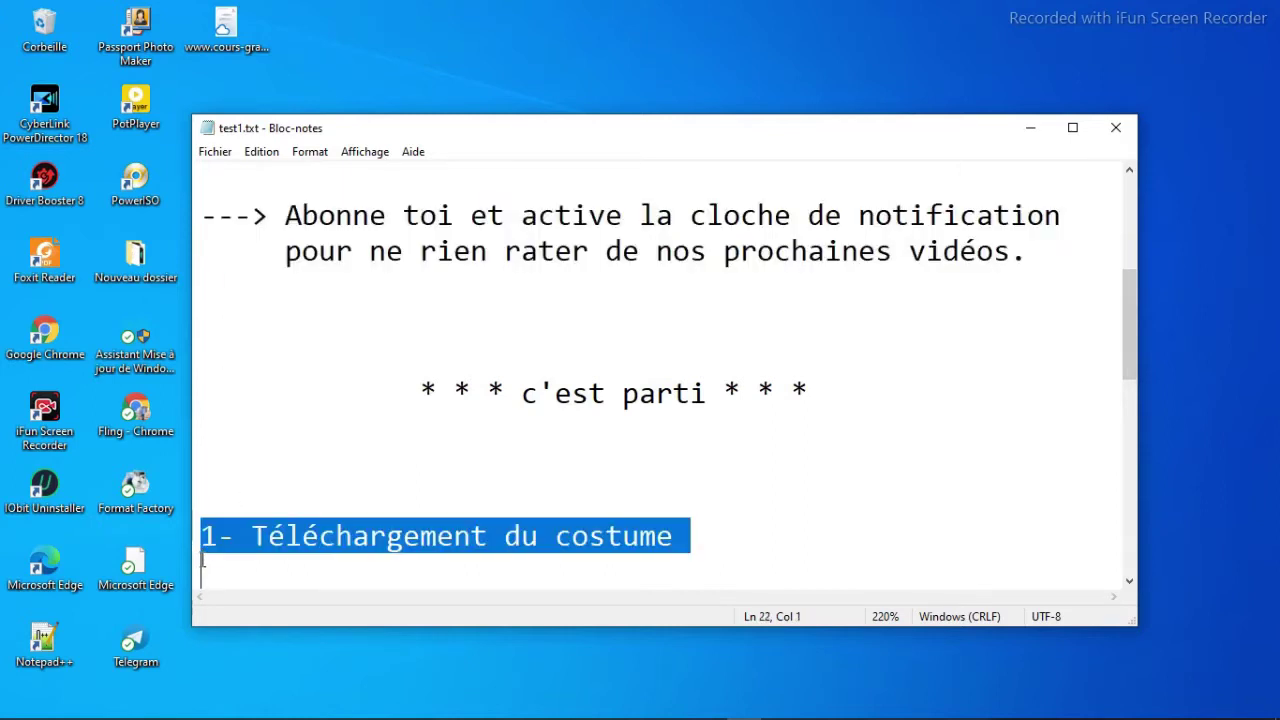
In a new Chrome tab, search Google for 'costumespour photoshorp'
mouse_move(263, 706)
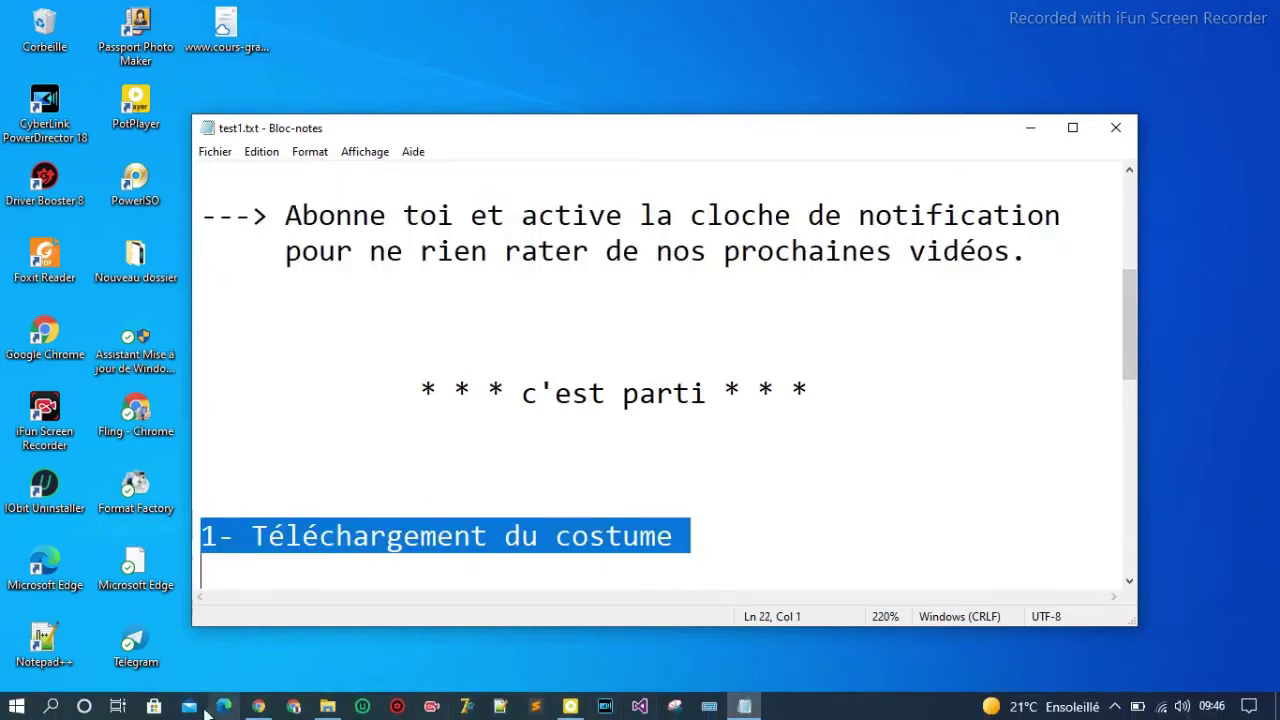
click(264, 708)
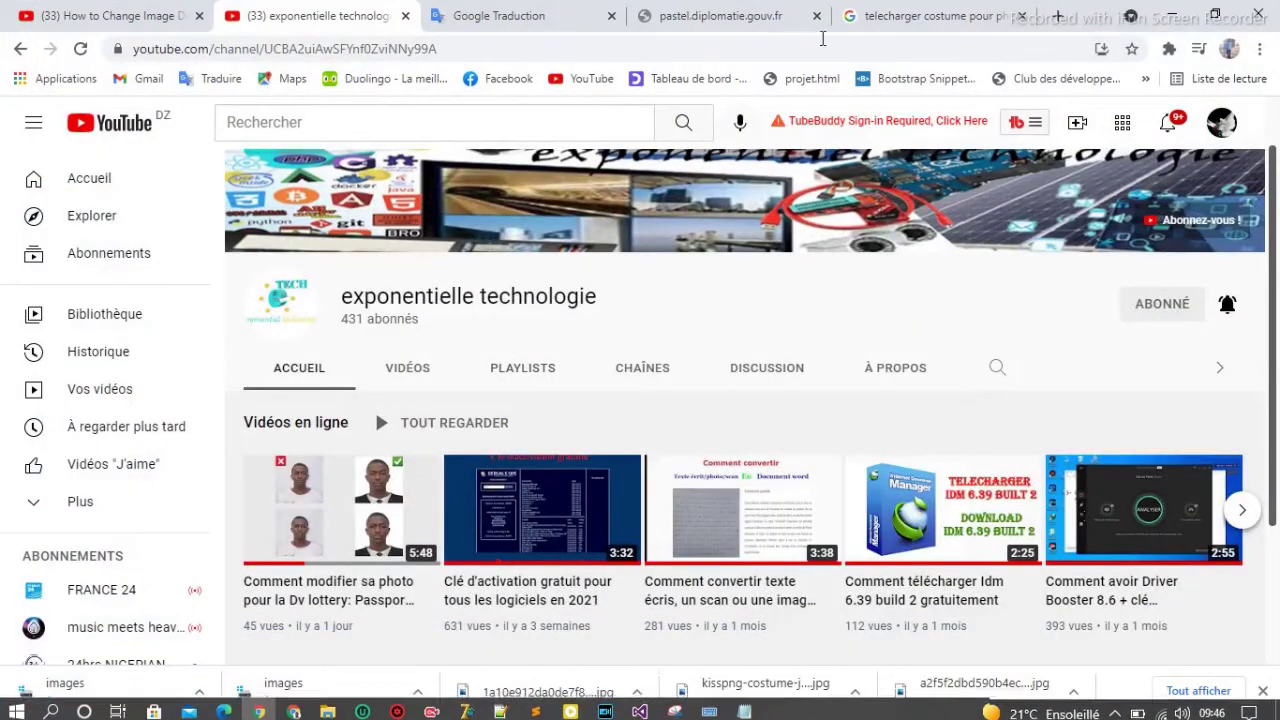
click(1057, 16)
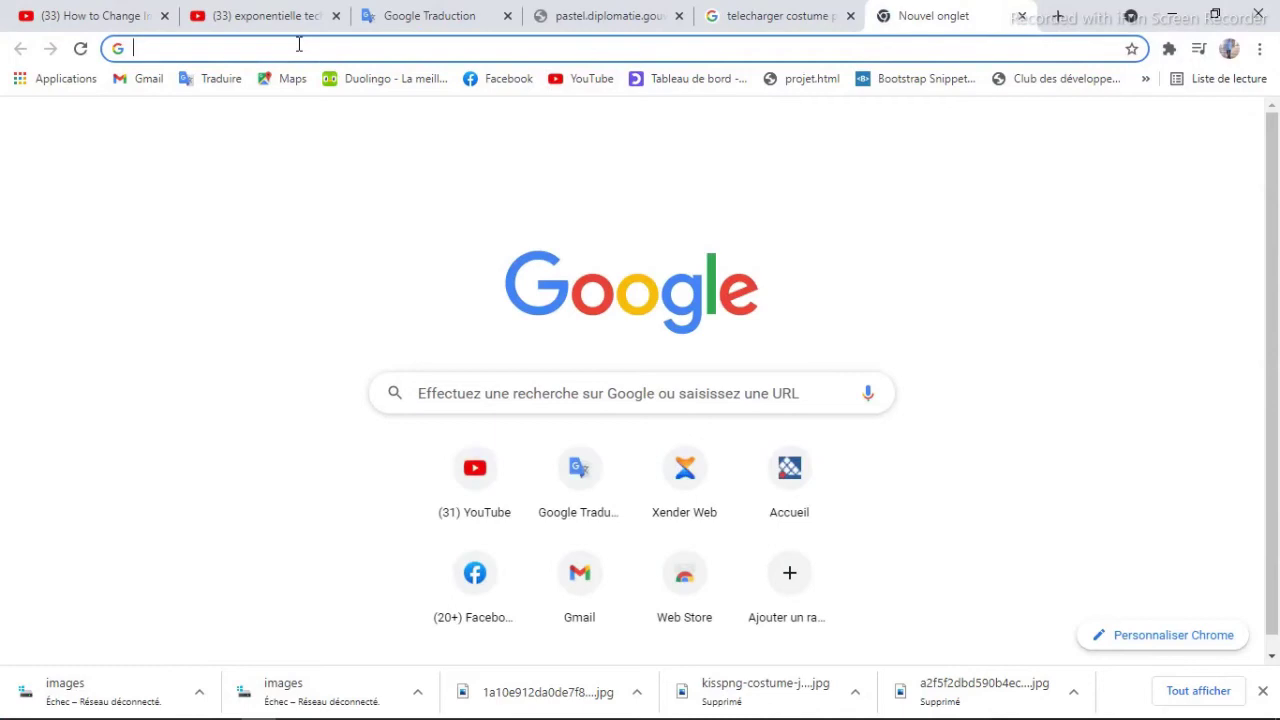
text(costumes)
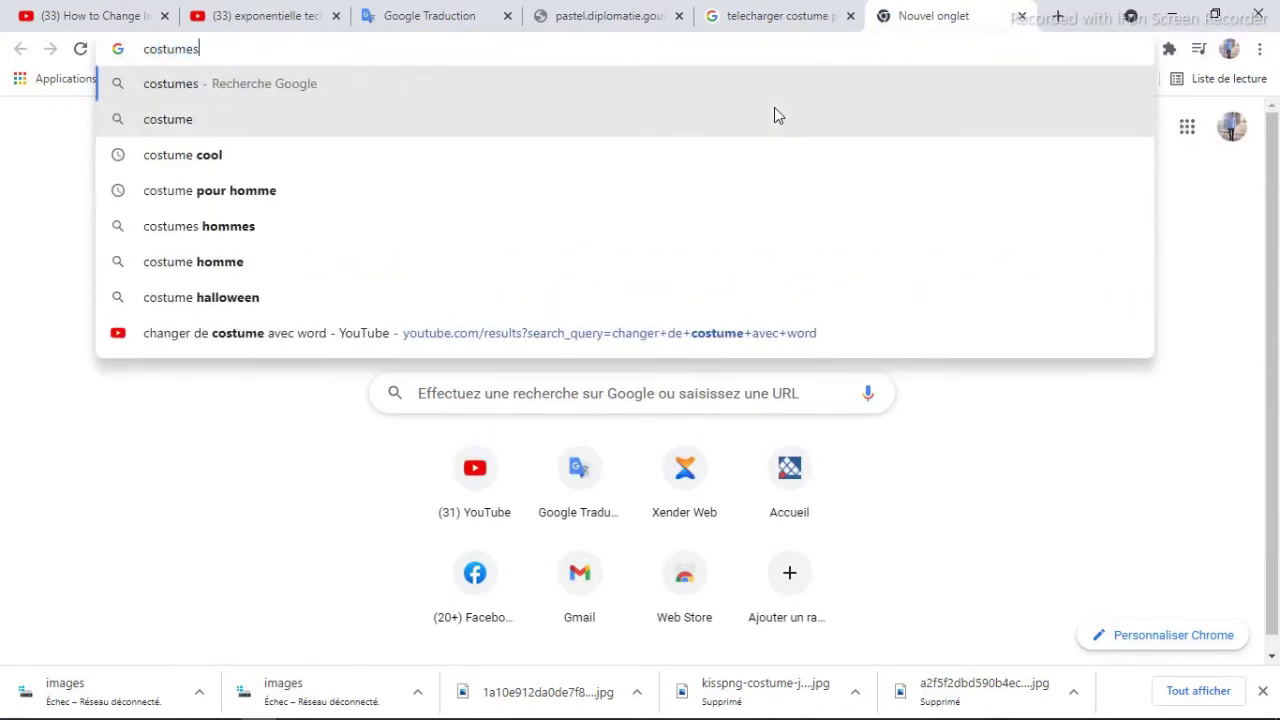
text( pour photo)
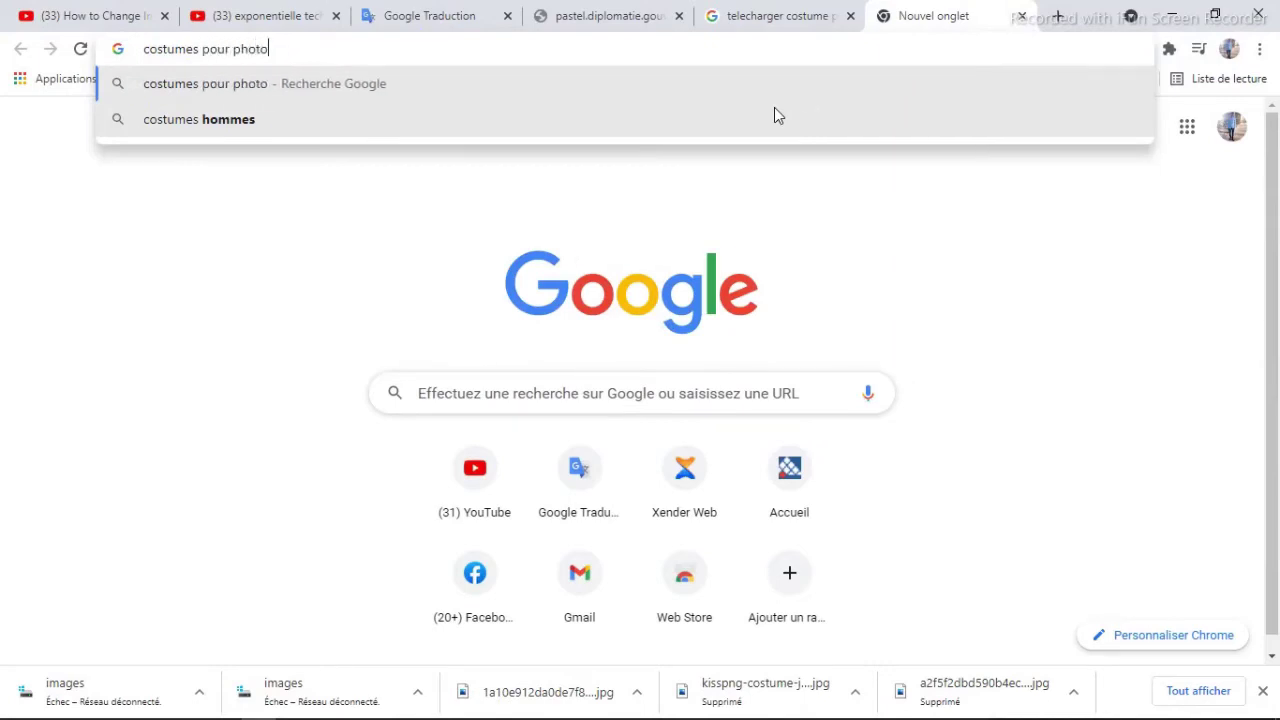
text(shorp)
key(Return)
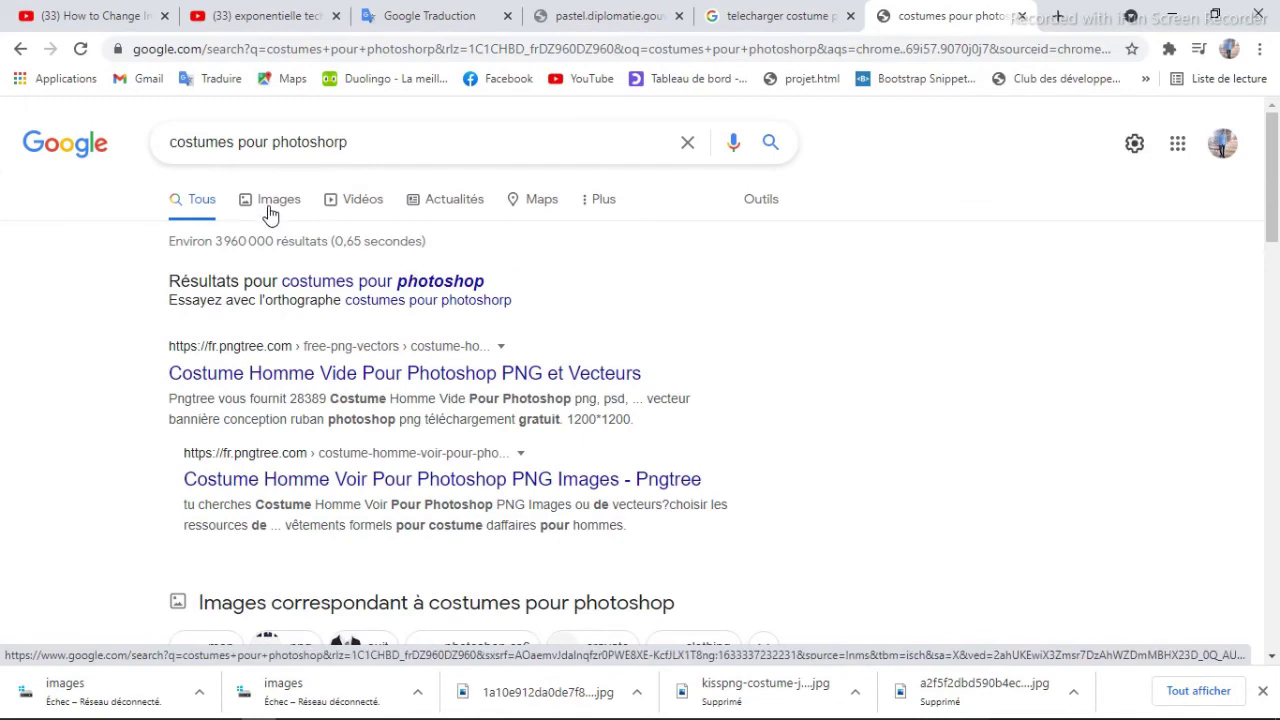
Switch the suit search to Google Images results and browse them
click(268, 205)
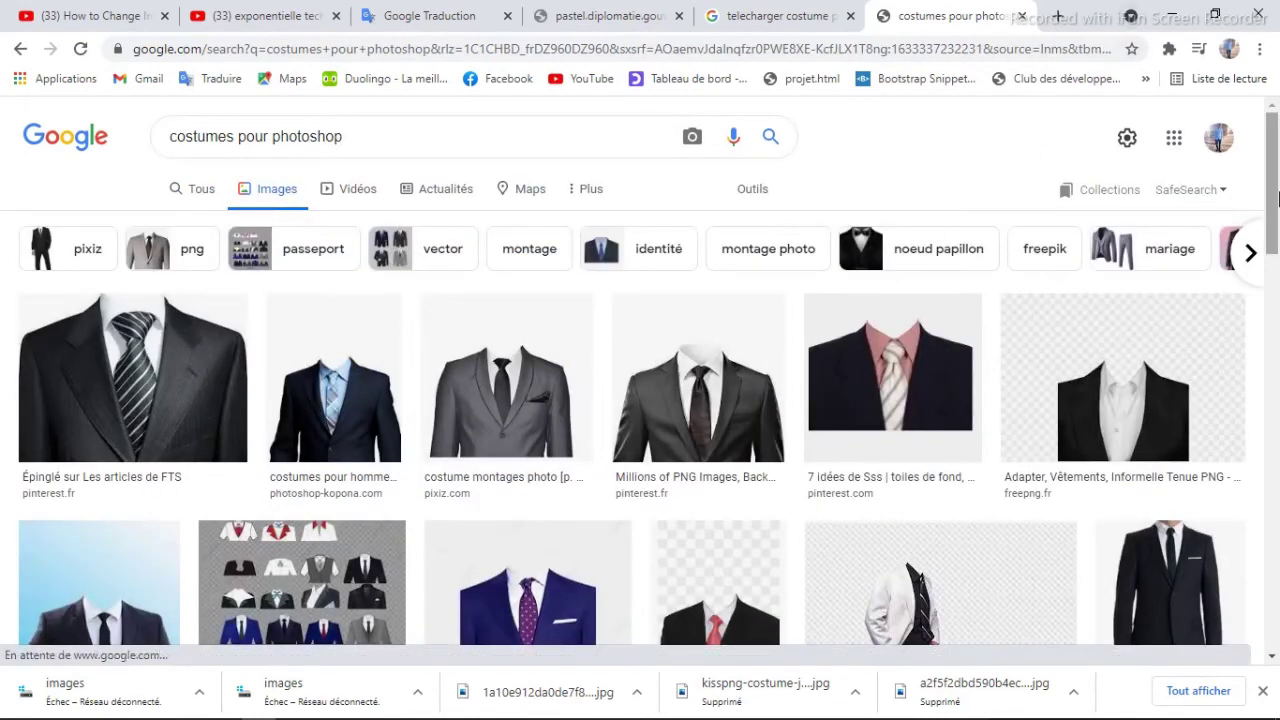
drag(1275, 195, 1276, 303)
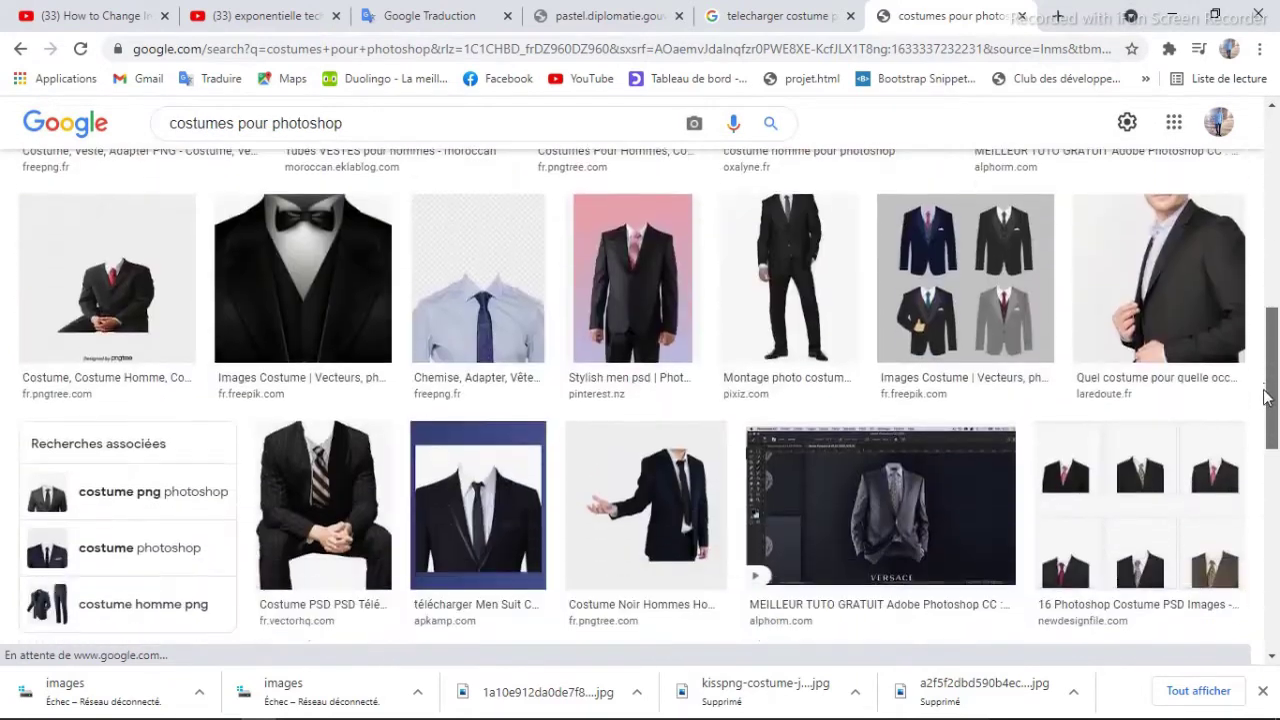
scroll(1276, 303, up, 4)
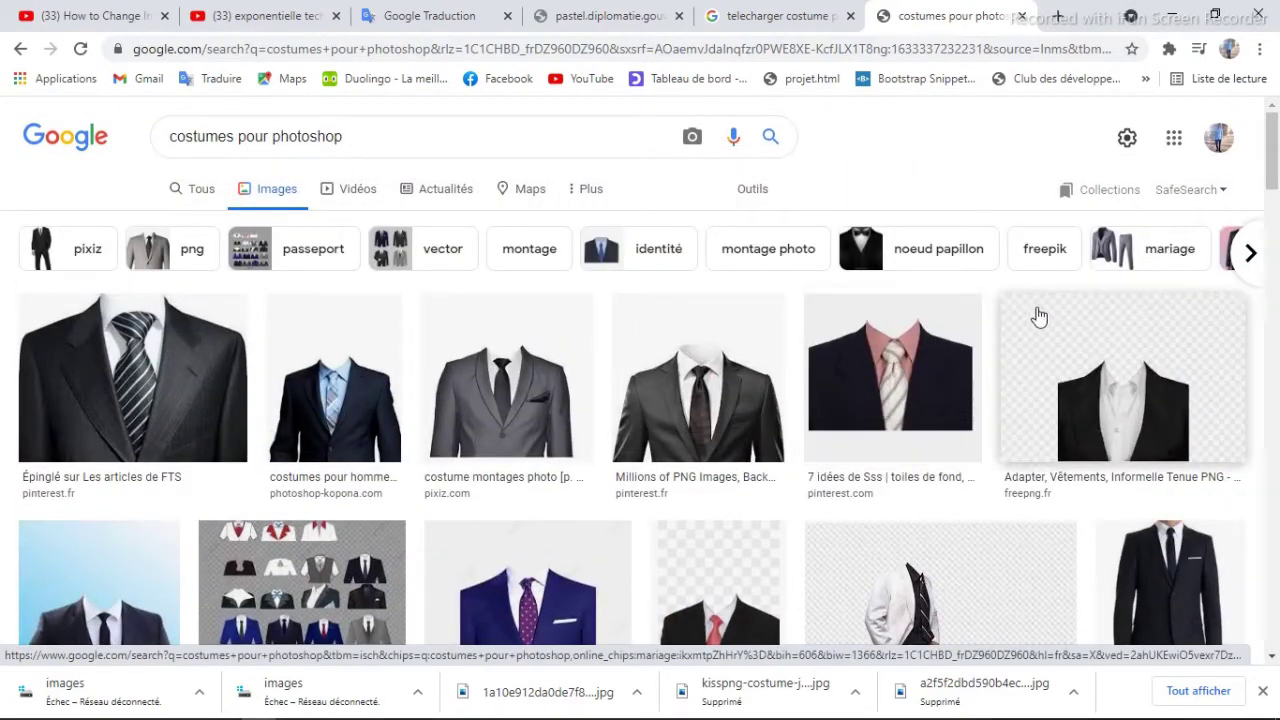
scroll(757, 196, down, 2)
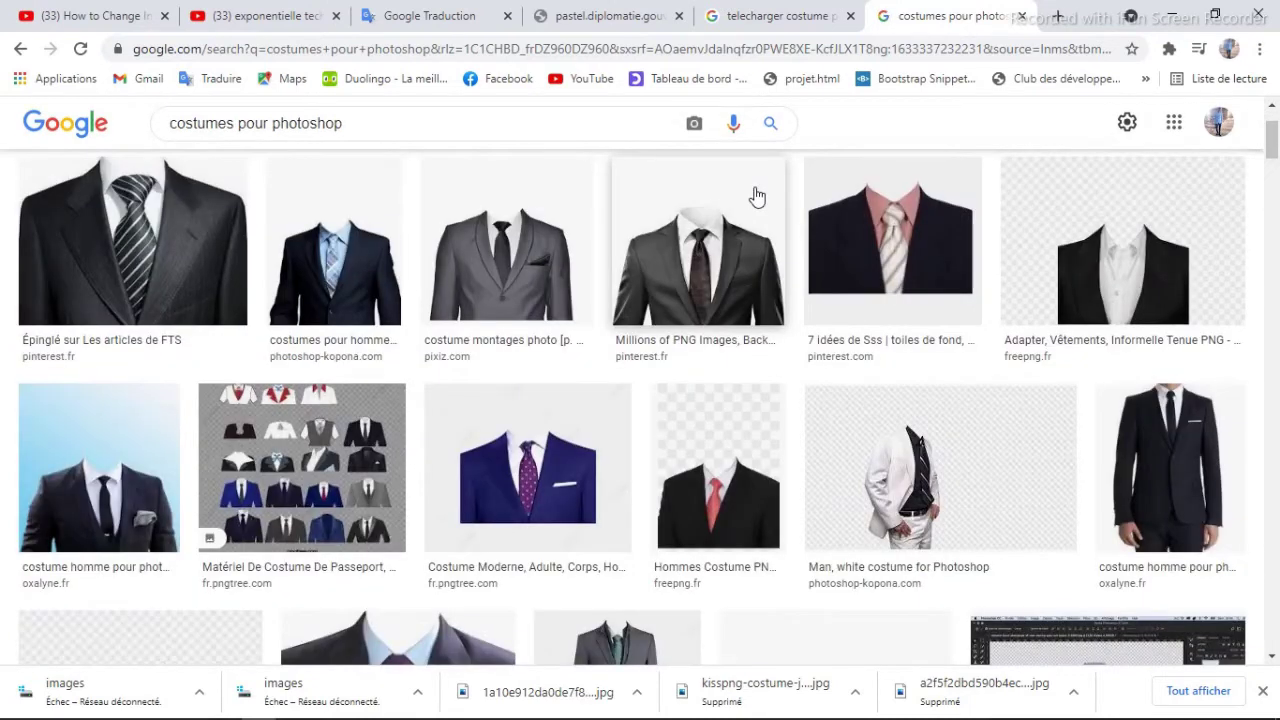
Save the grey suit-and-tie picture to disk as téléchargement.jfif
click(683, 255)
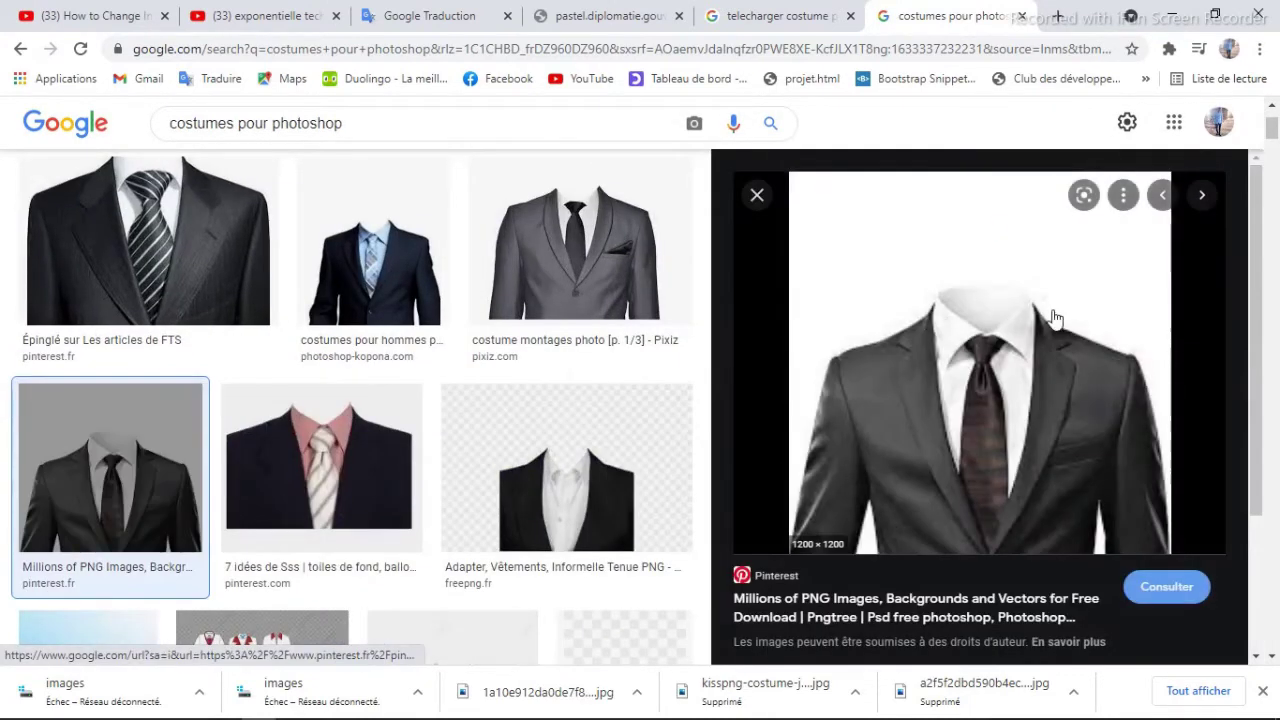
right_click(960, 380)
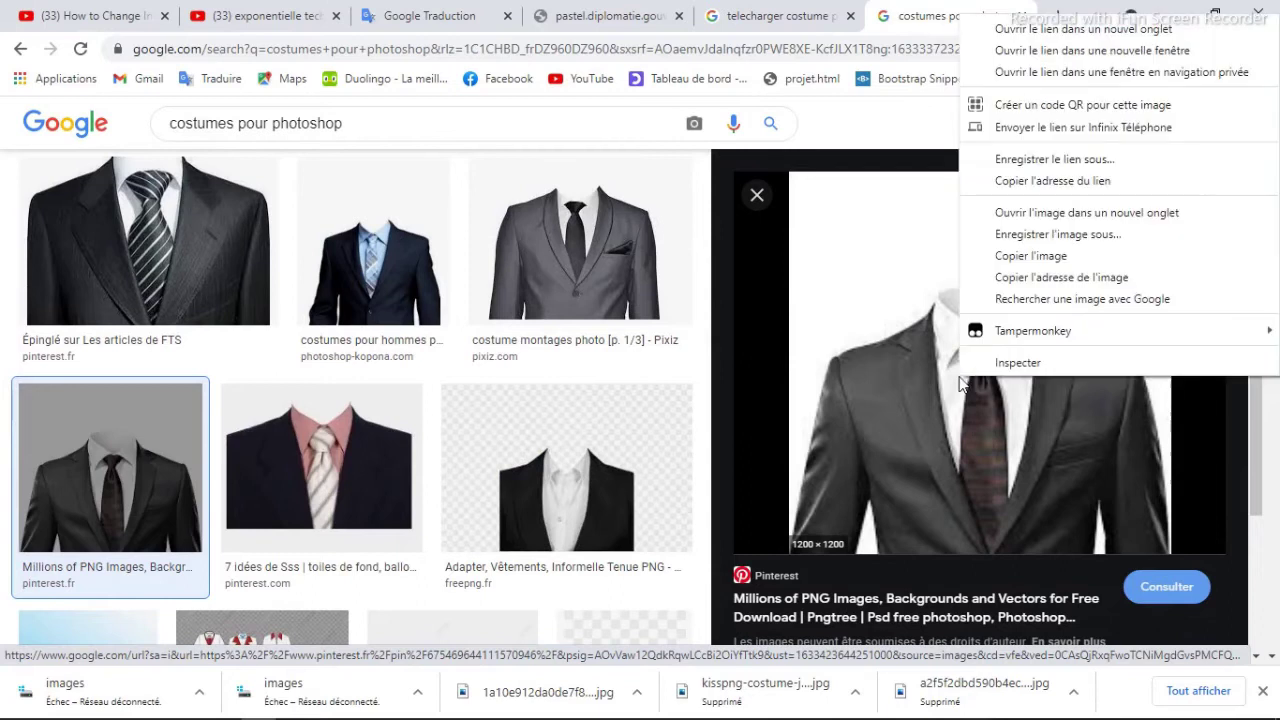
click(1025, 236)
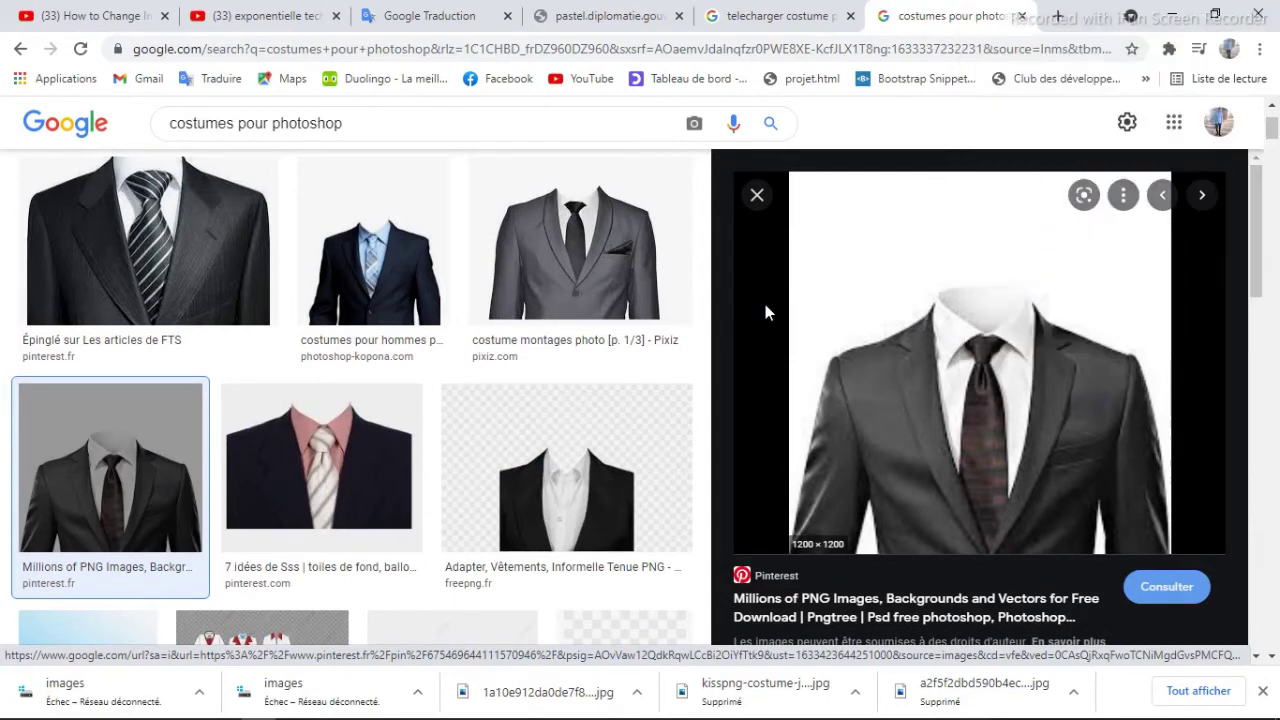
click(569, 434)
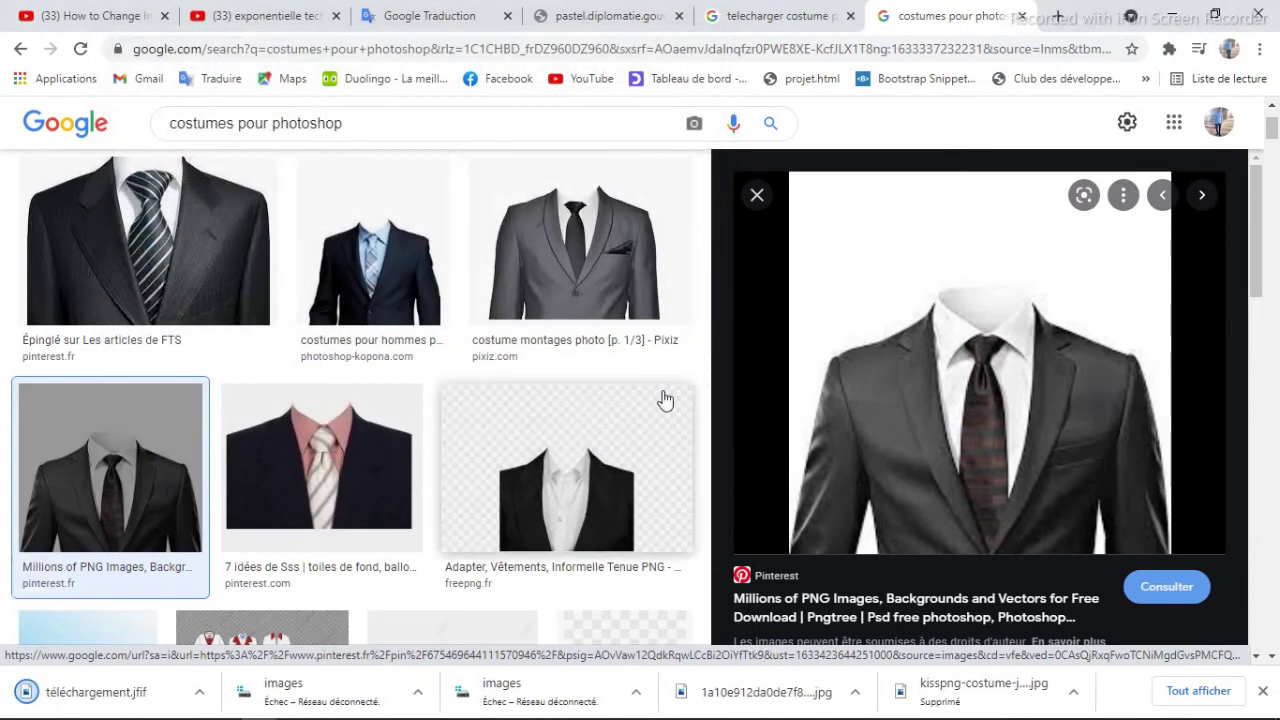
Review step 2 of the notes, then search Windows for 'wor' to find Word 2016
key(alt+Tab)
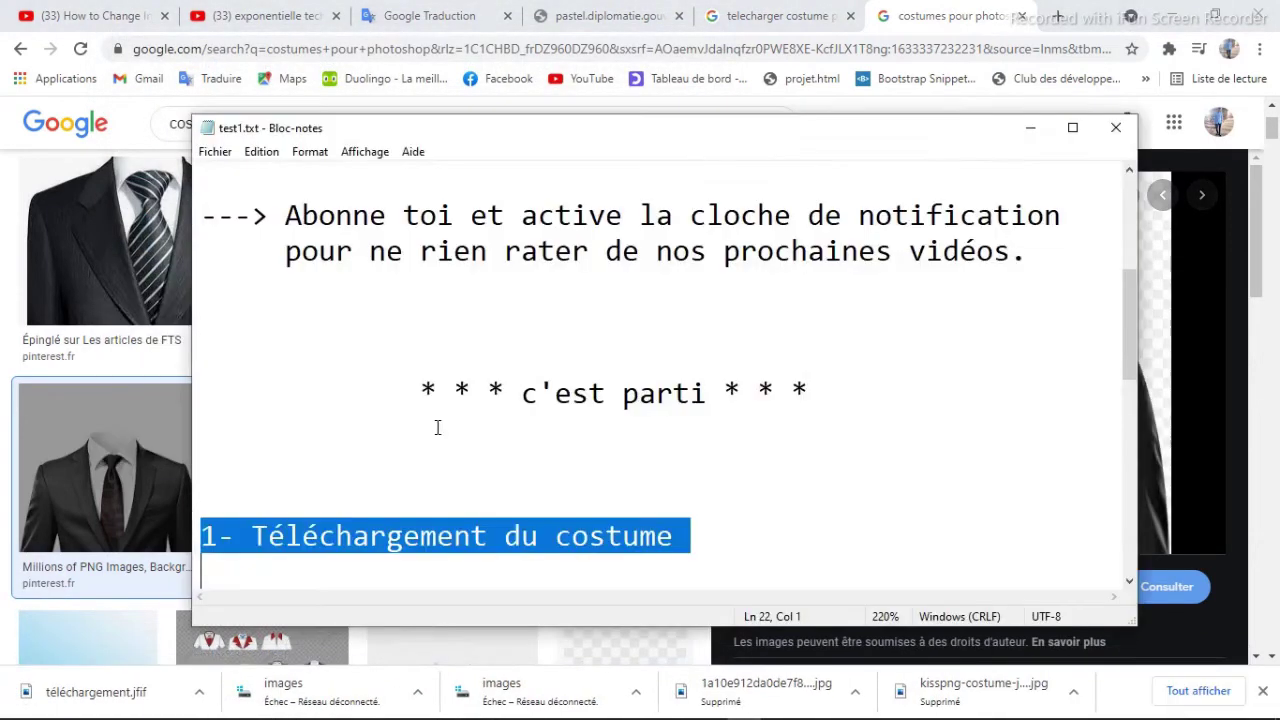
drag(1126, 309, 1127, 401)
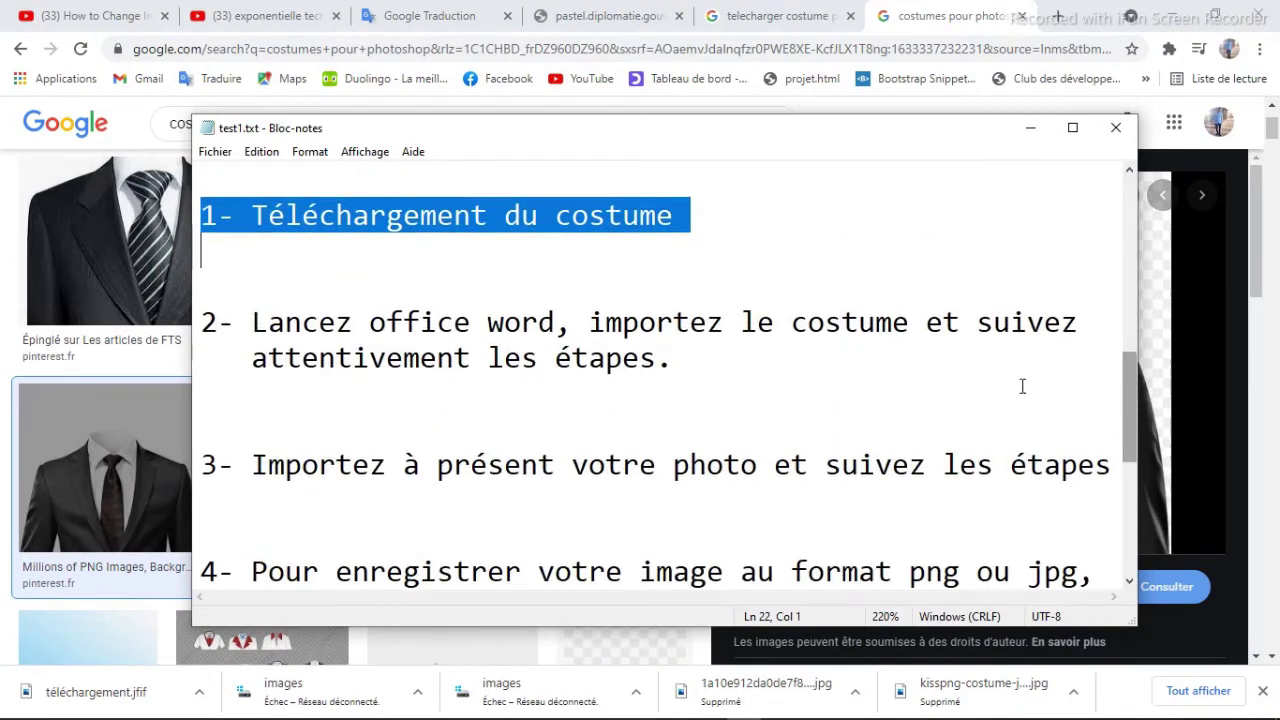
drag(201, 322, 219, 393)
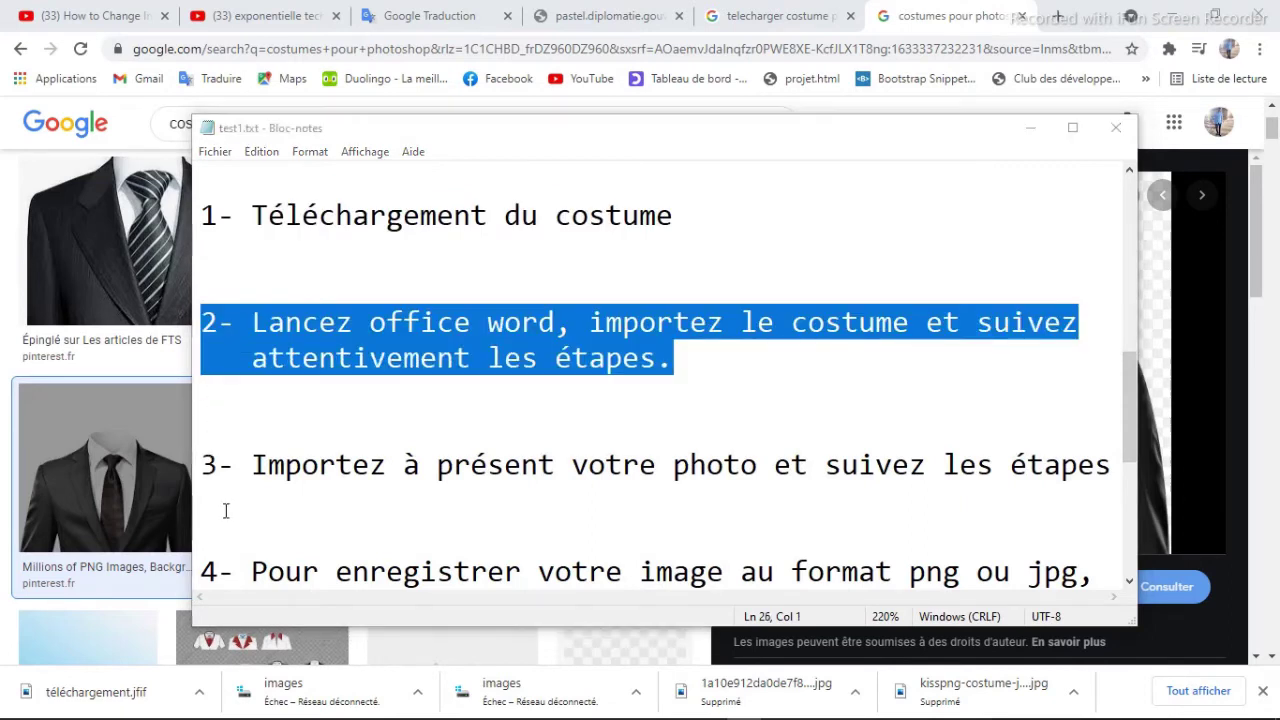
key(super)
text(wor)
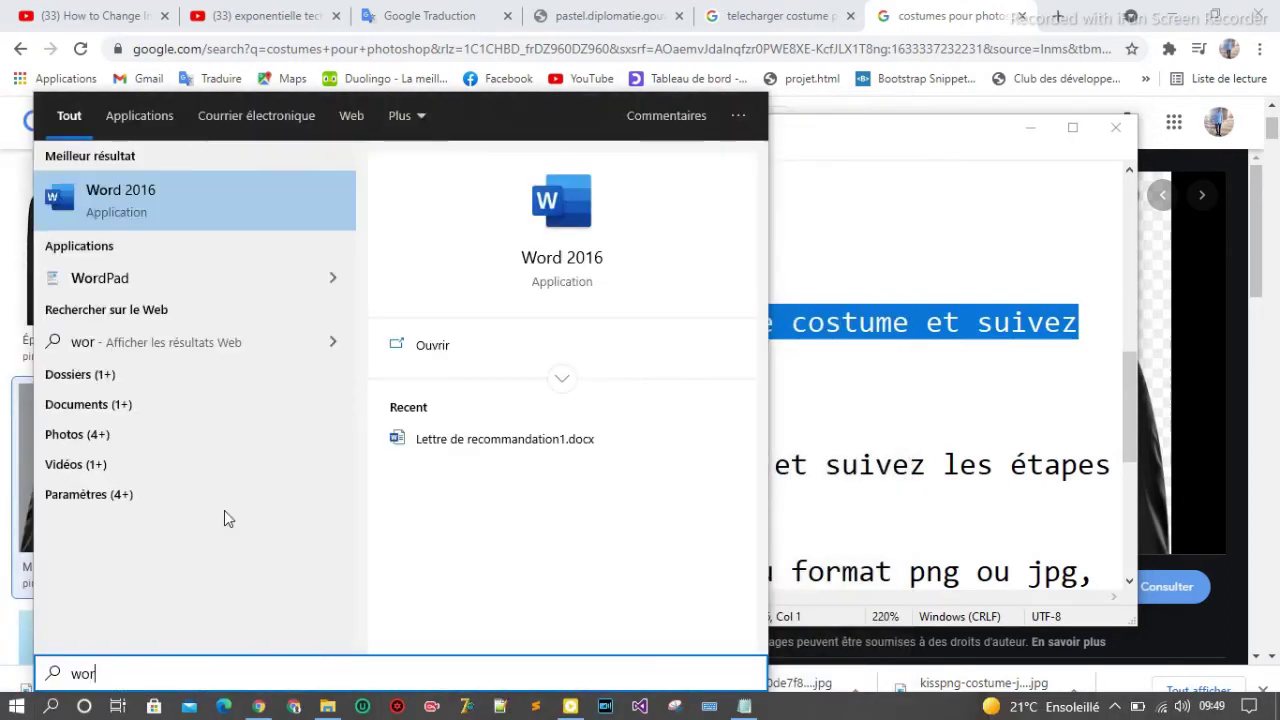
Start Word 2016 with a blank document and drop téléchargement.jfif onto the page
click(164, 198)
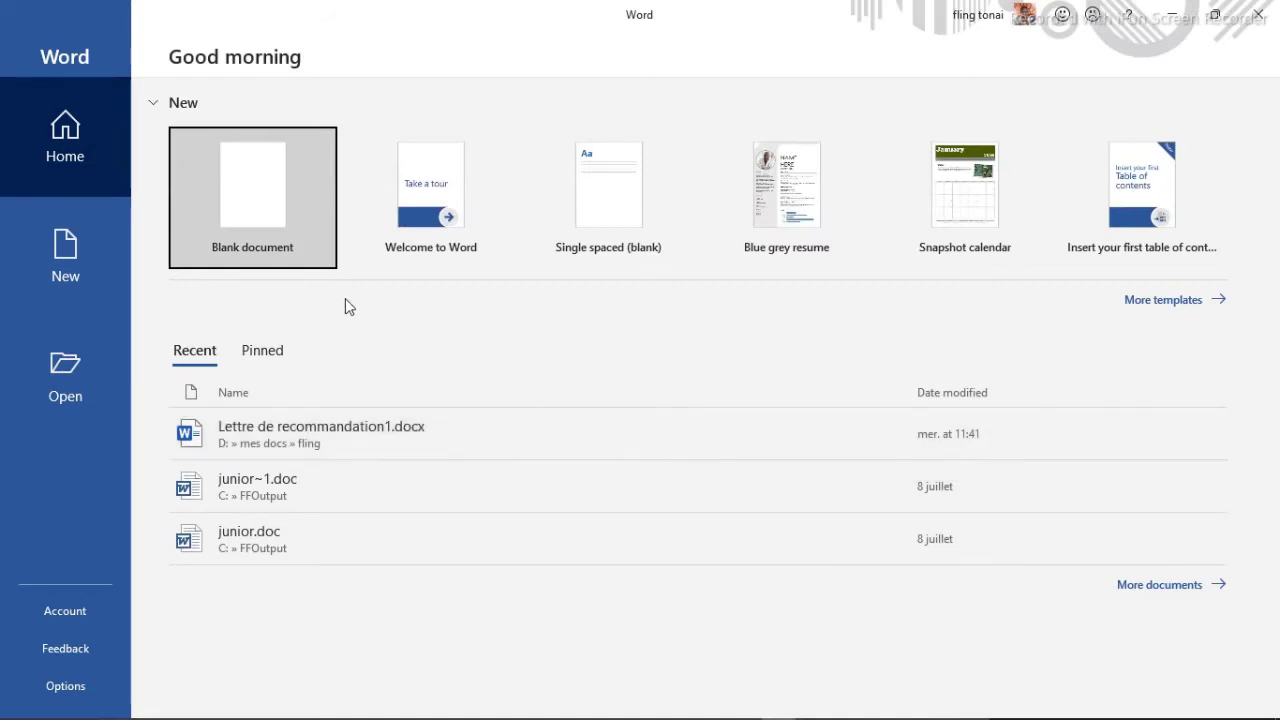
click(257, 198)
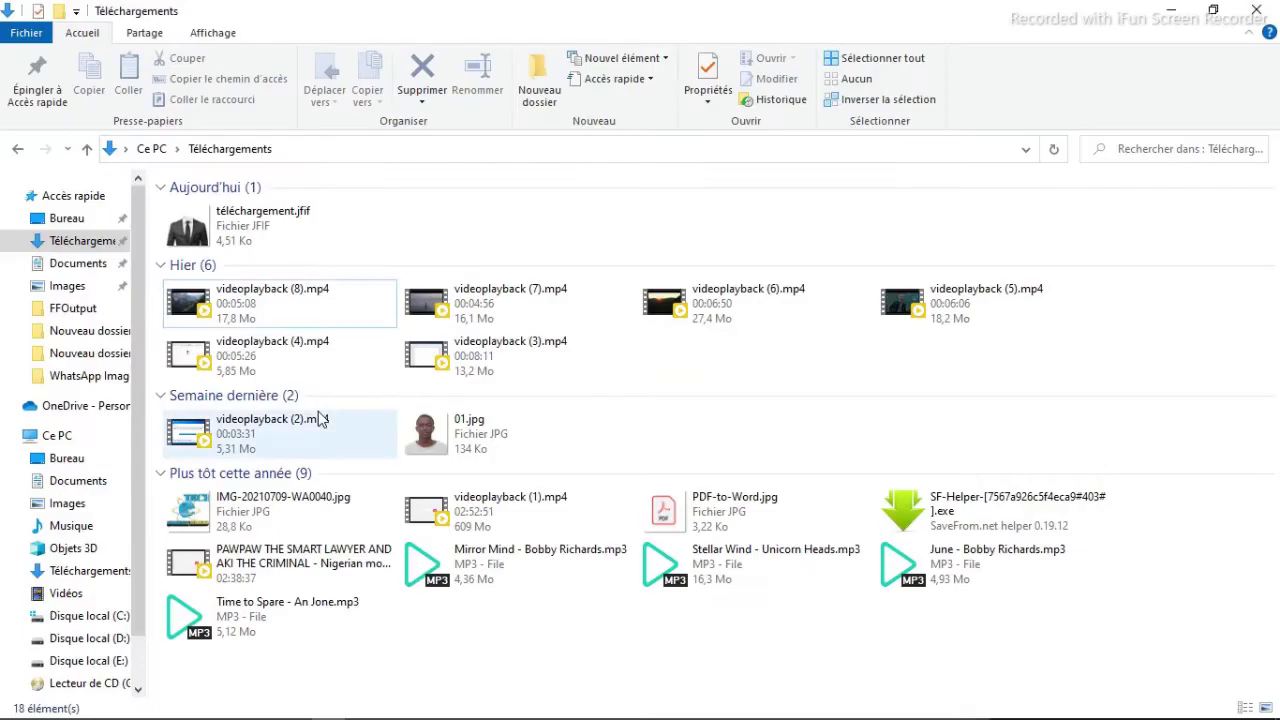
double_click(229, 212)
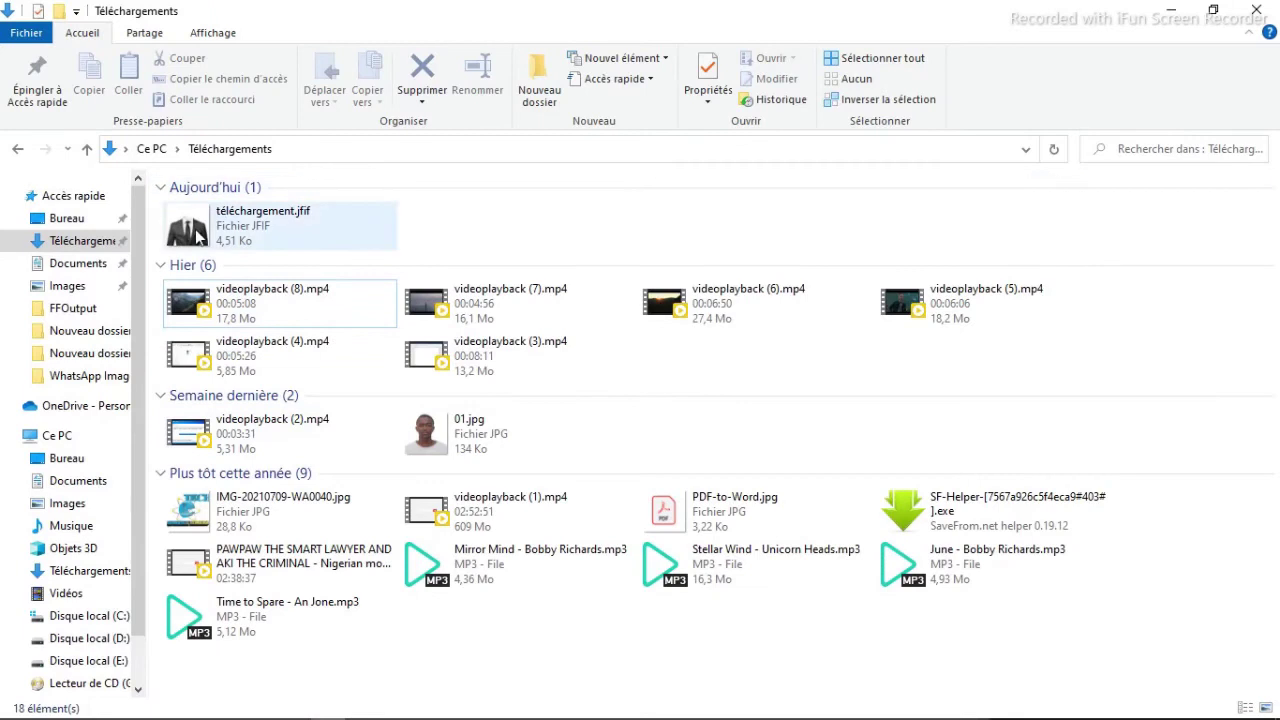
drag(263, 225, 787, 712)
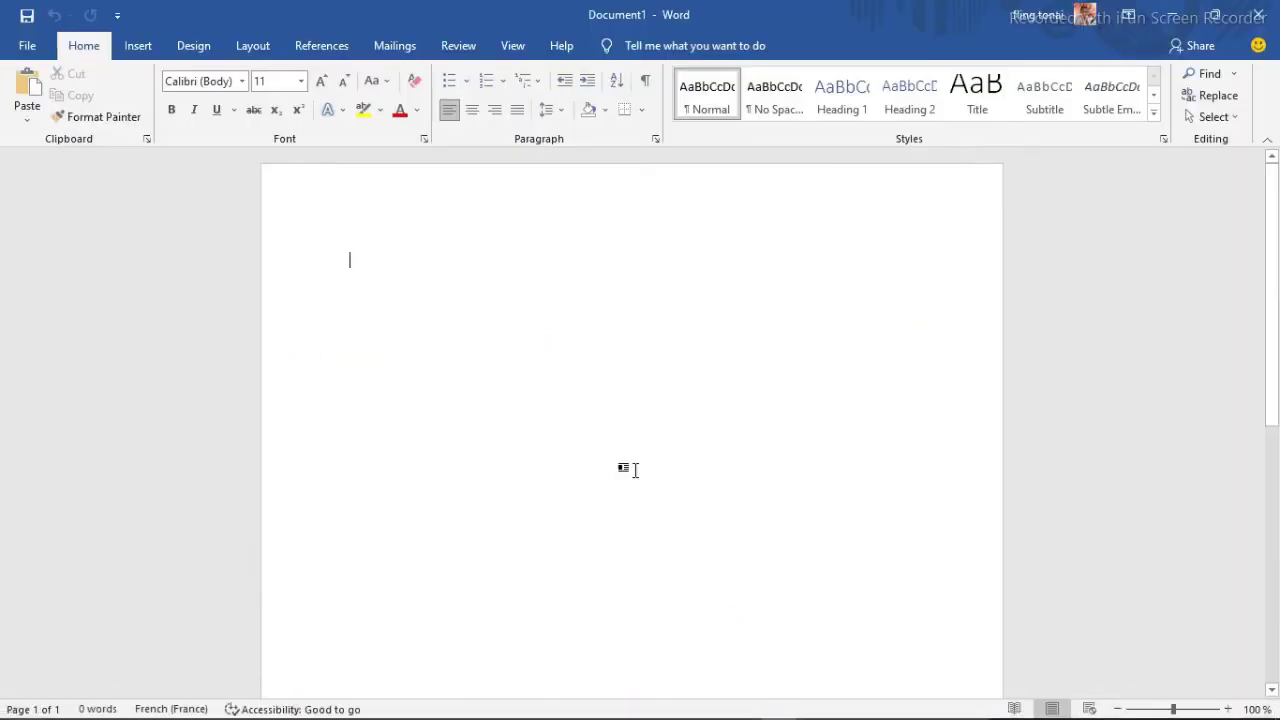
drag(787, 712, 634, 471)
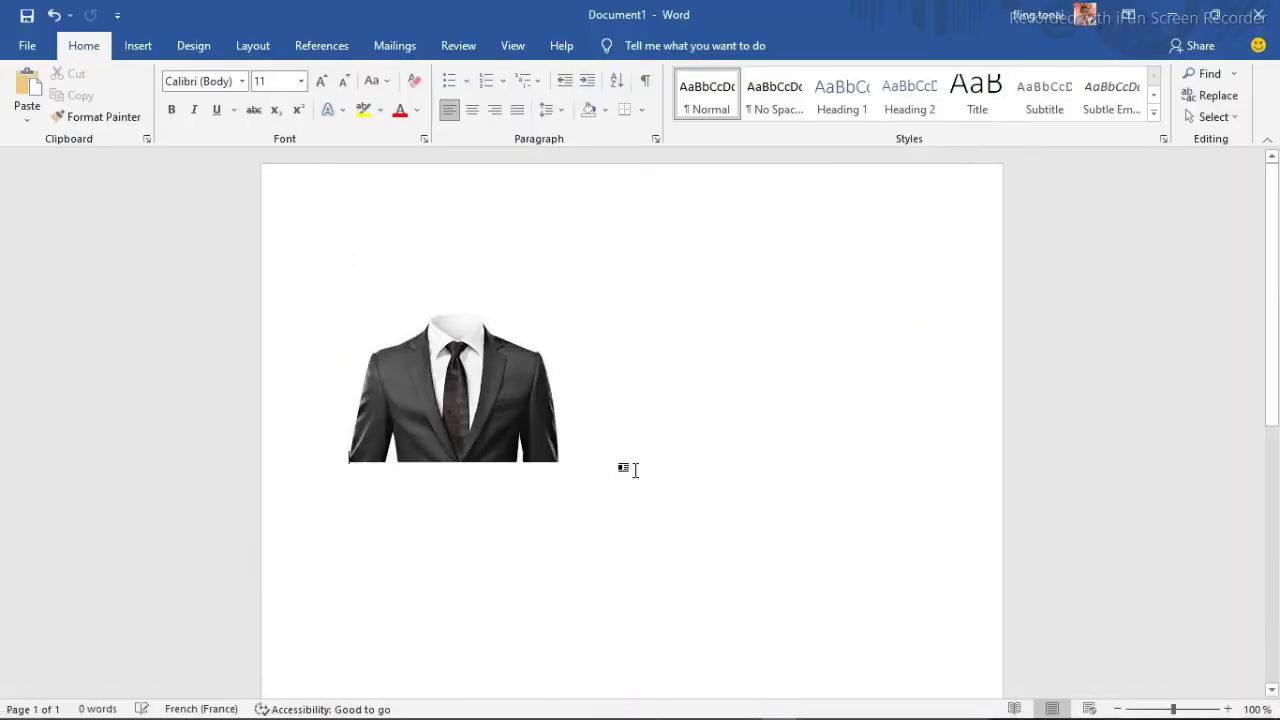
Position the suit picture at Middle Centre of the page
click(640, 46)
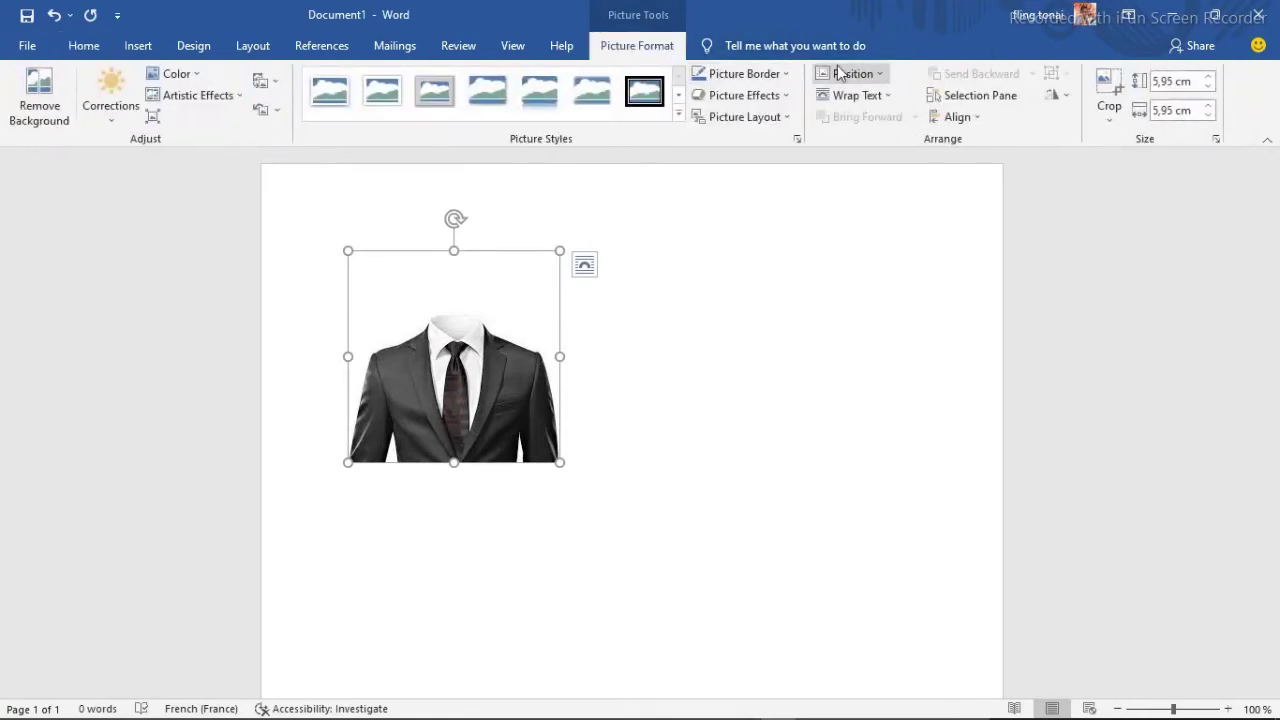
click(880, 75)
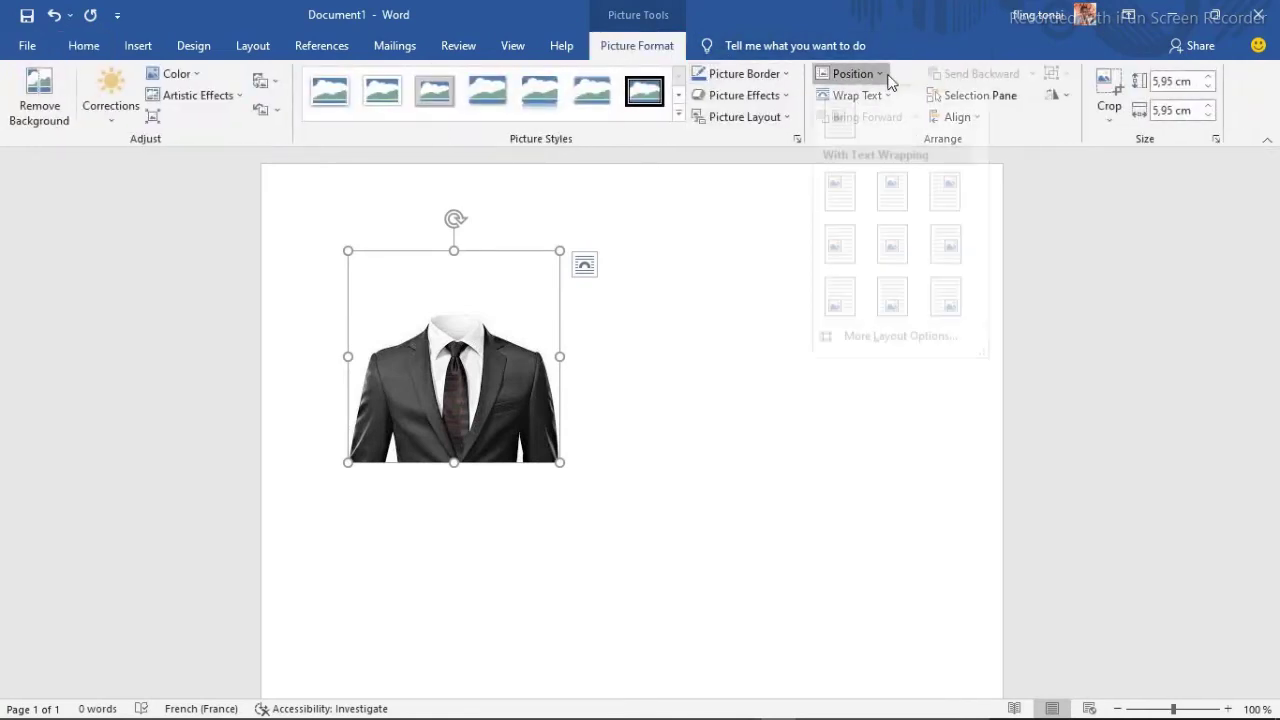
click(893, 265)
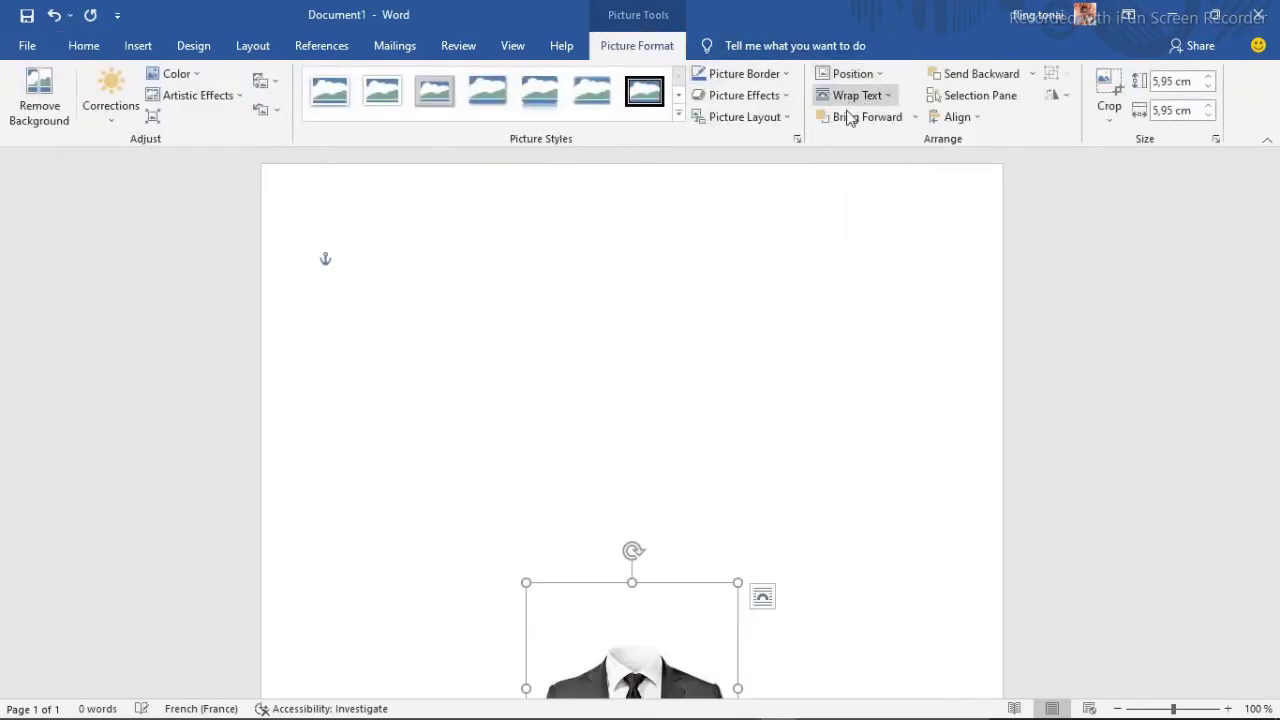
Set the suit to In Front of Text, move it to the top centre, and begin Remove Background
click(880, 76)
click(886, 78)
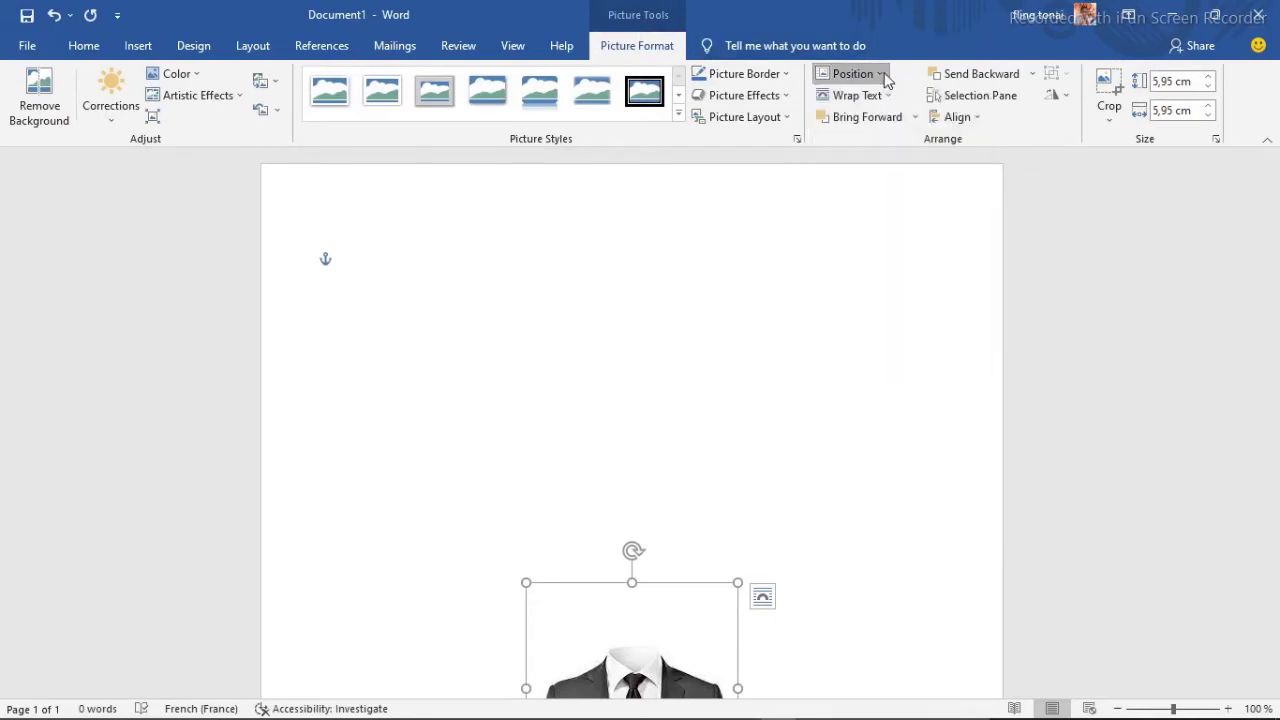
click(889, 95)
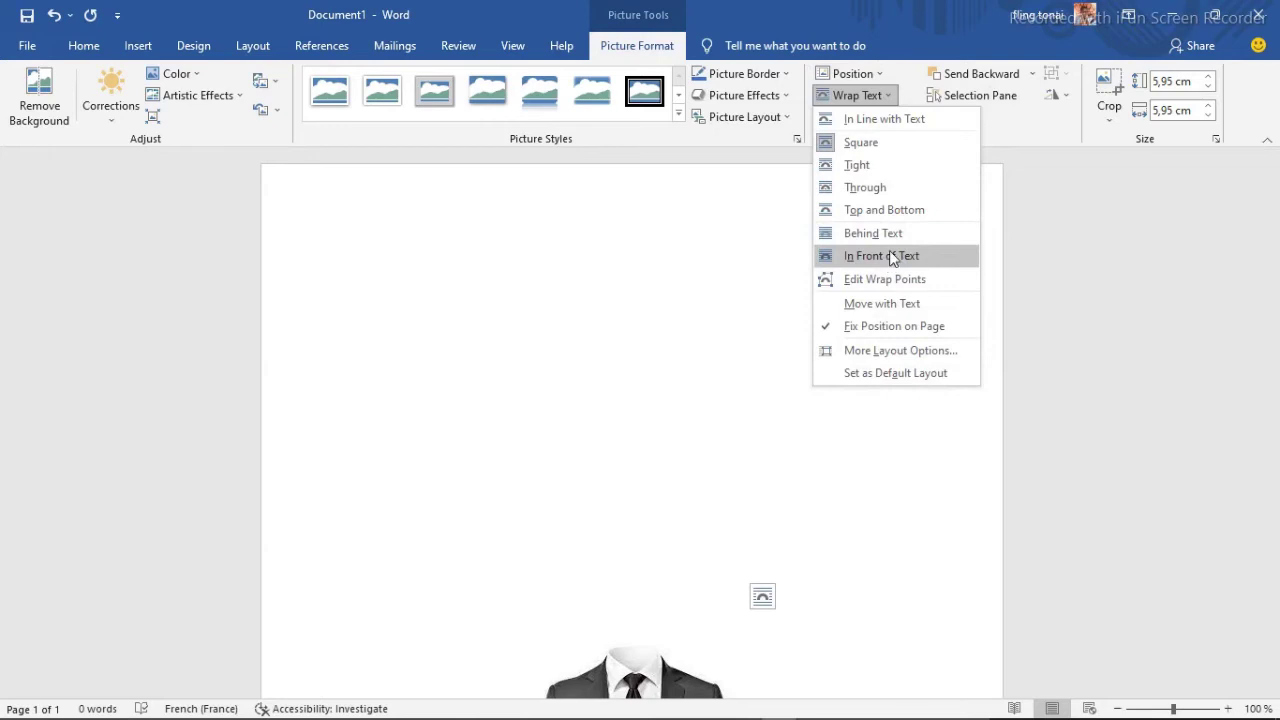
click(882, 256)
drag(621, 653, 550, 307)
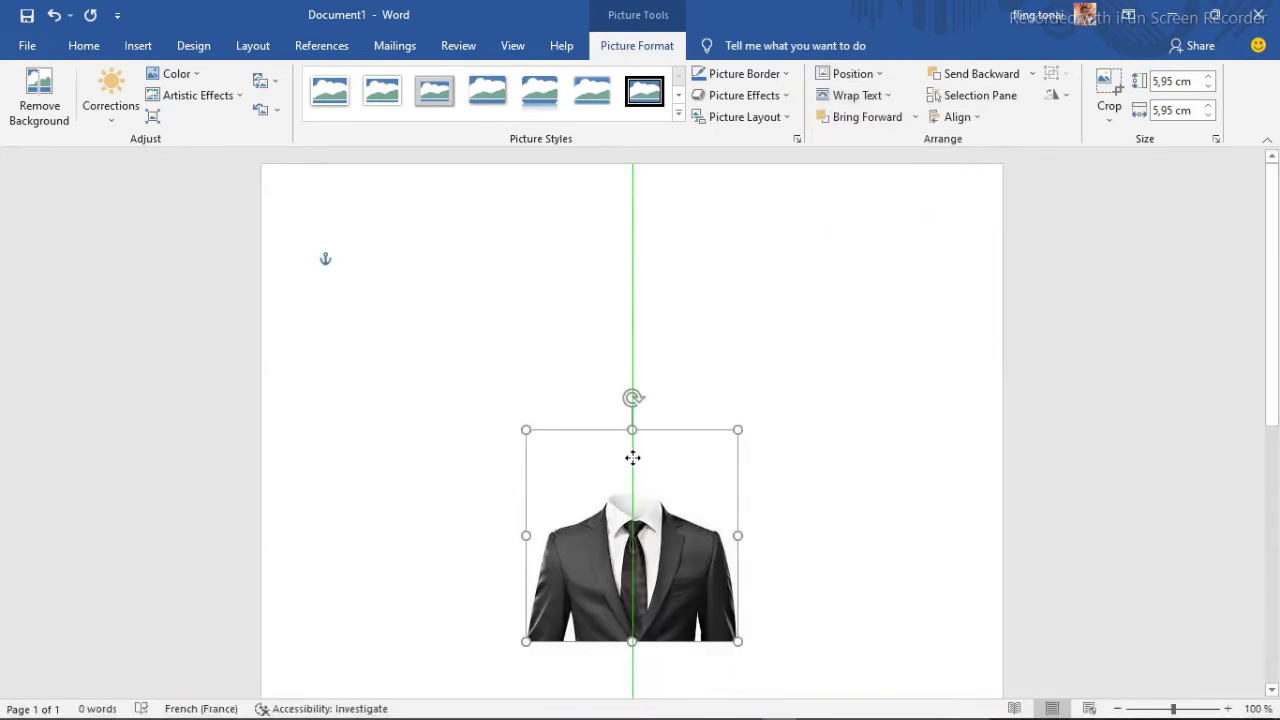
click(53, 105)
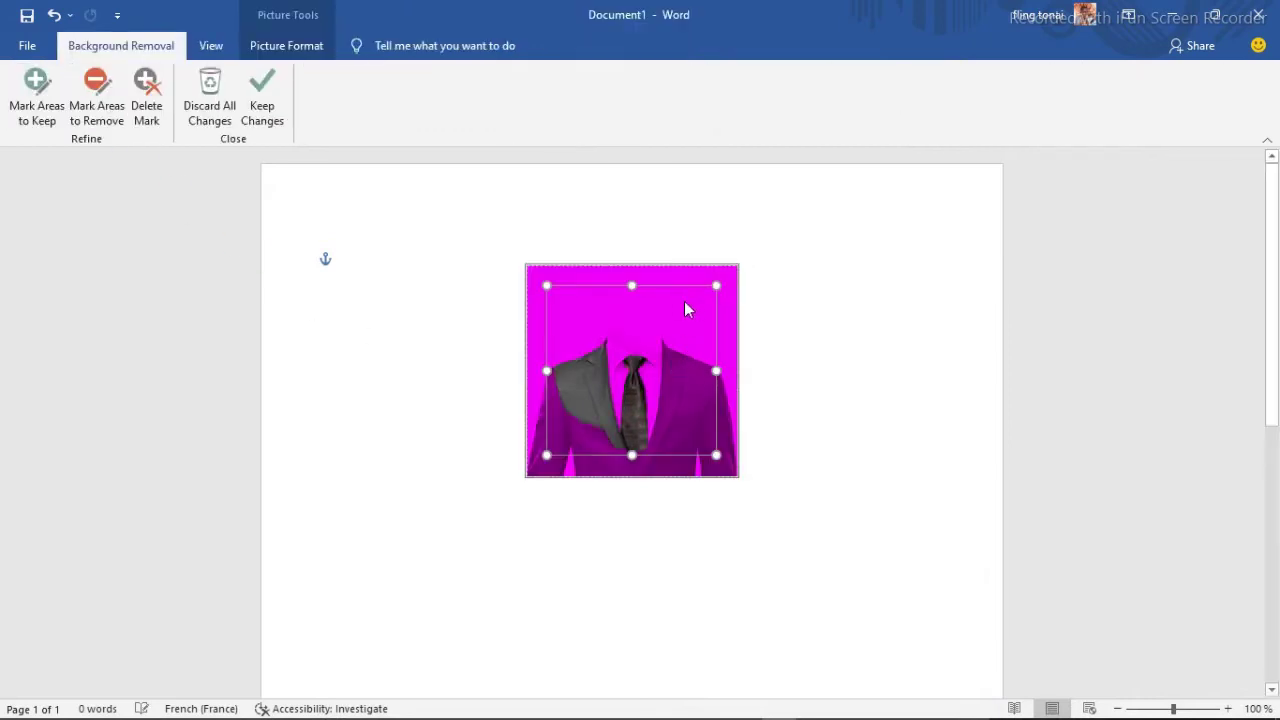
Expand the removal area to the whole picture and mark the collar and shirt to keep
drag(530, 272, 523, 258)
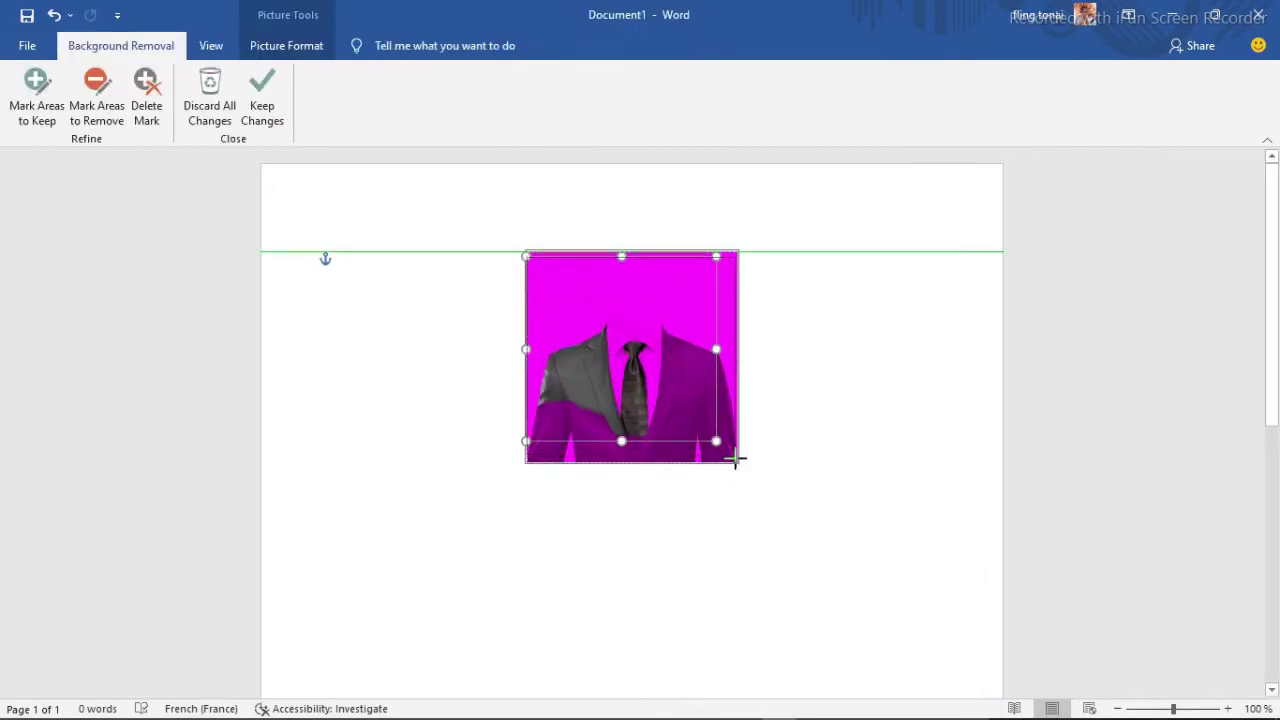
drag(735, 459, 737, 462)
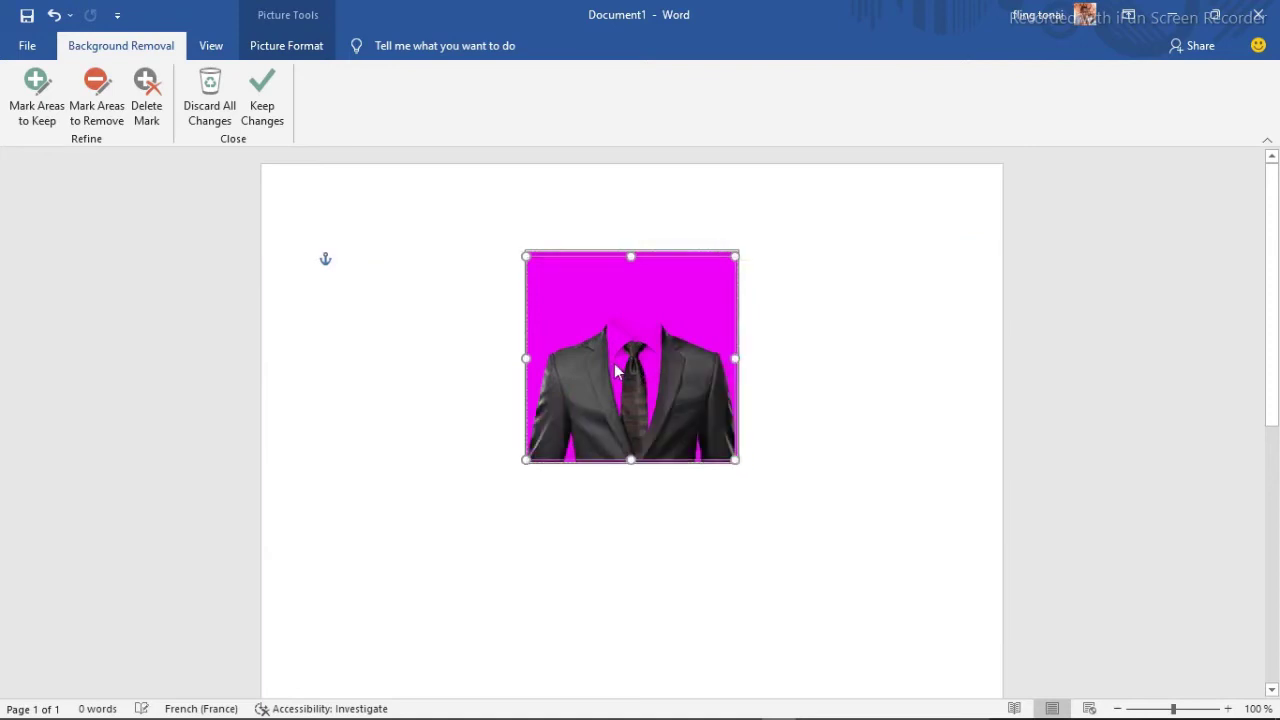
click(37, 90)
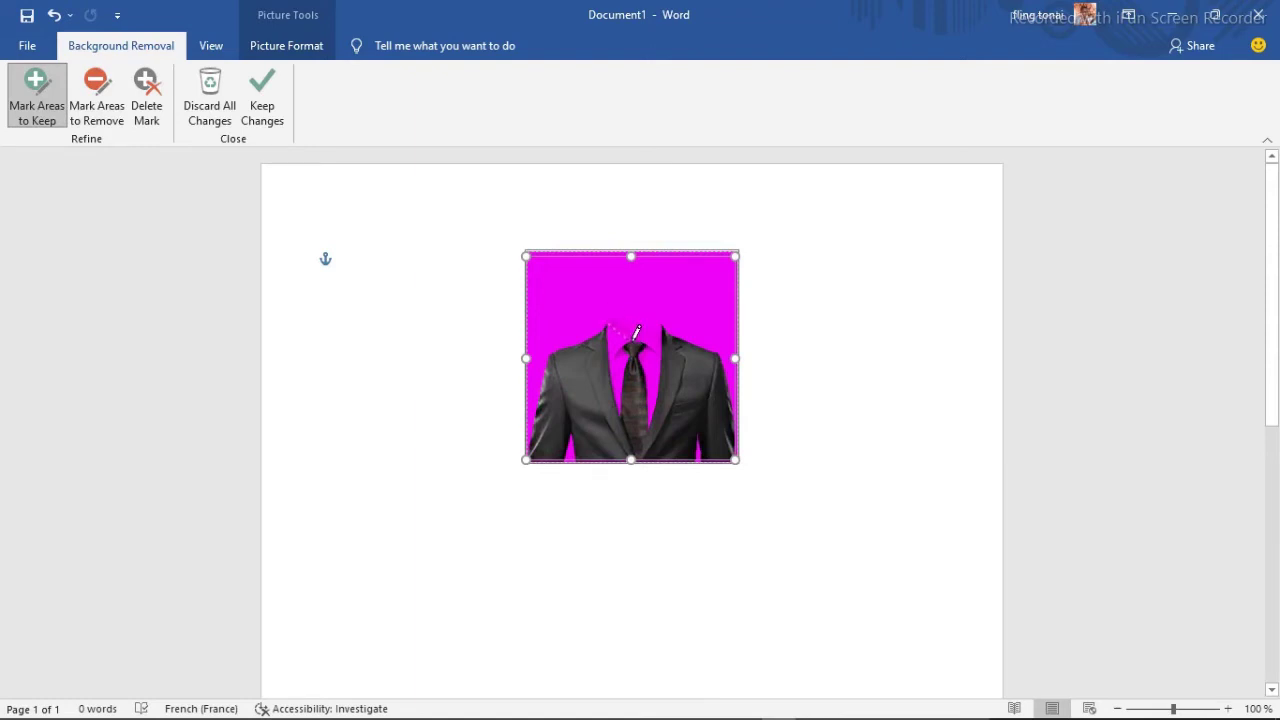
drag(636, 334, 642, 334)
drag(658, 318, 660, 318)
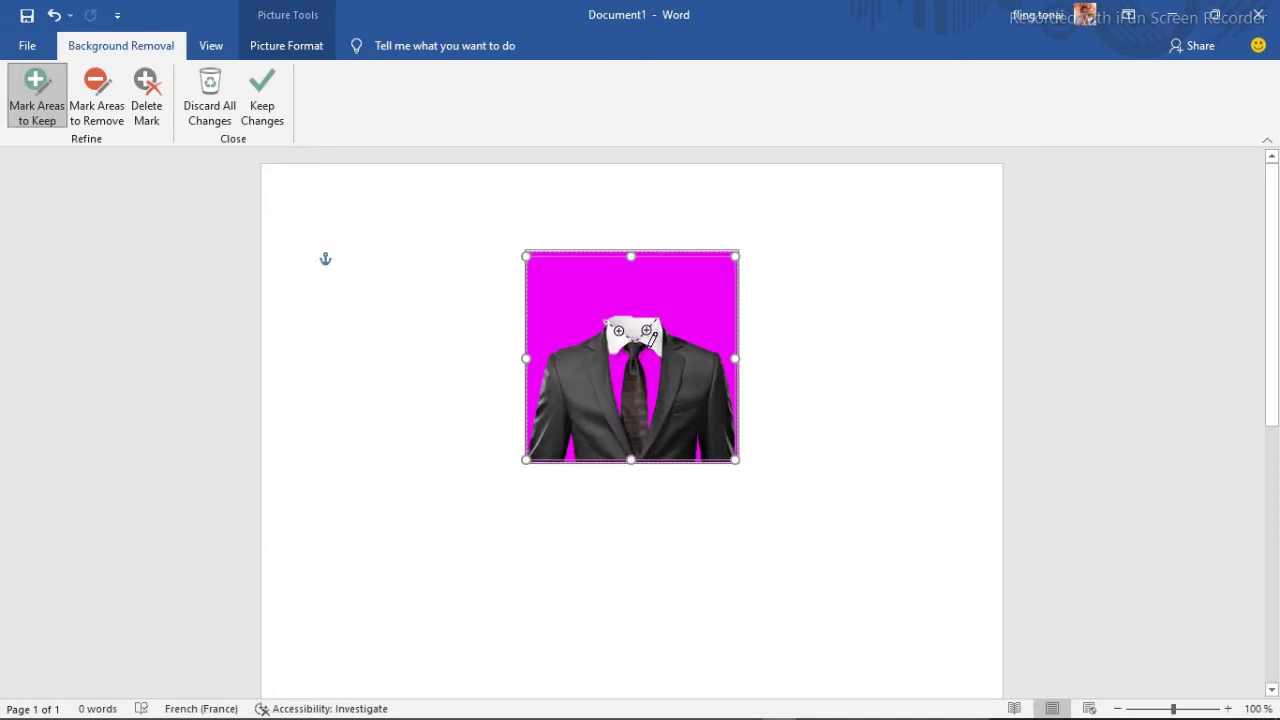
drag(646, 355, 636, 350)
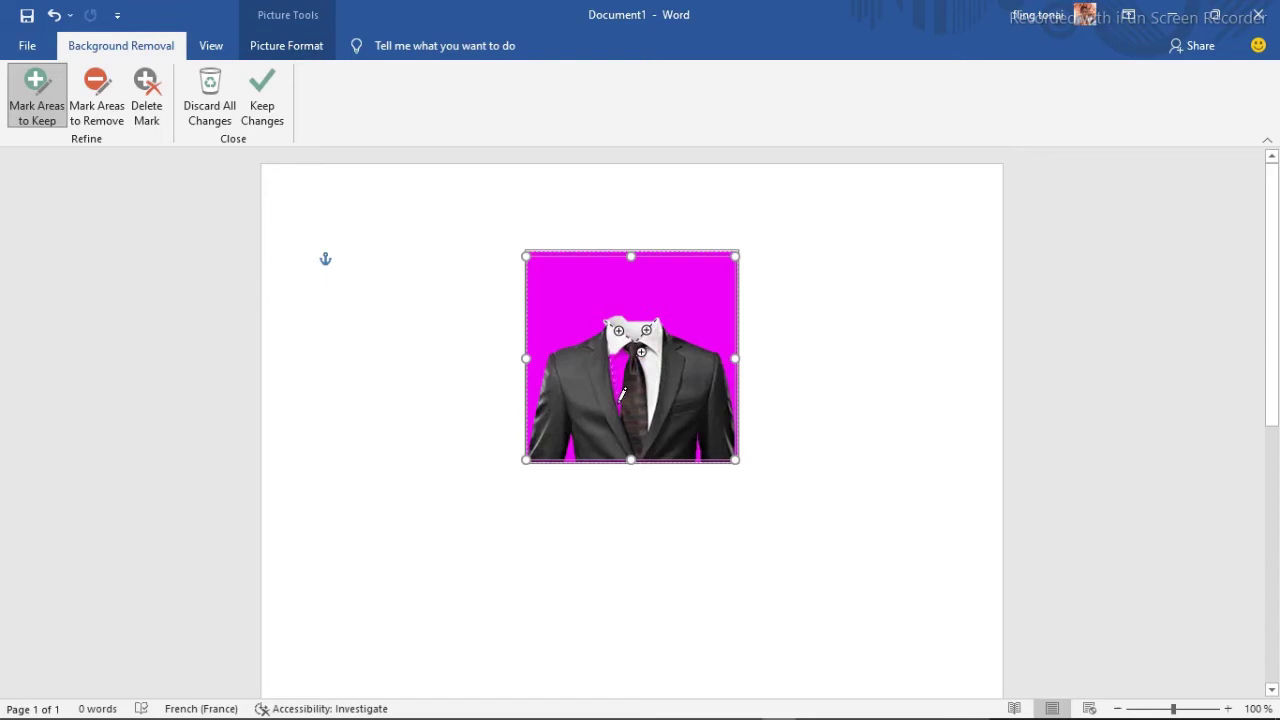
drag(621, 394, 628, 371)
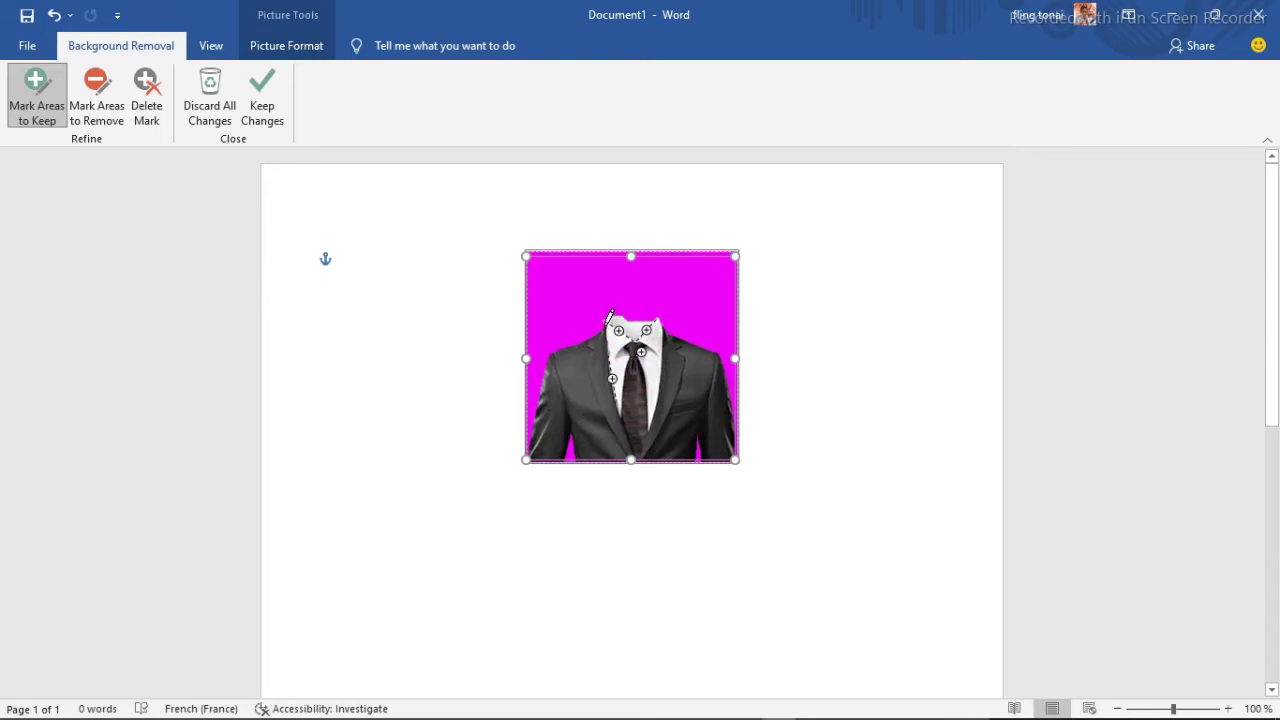
Mark the shoulders, jacket edges, sleeve and tie to keep, then apply the background removal
drag(555, 344, 551, 348)
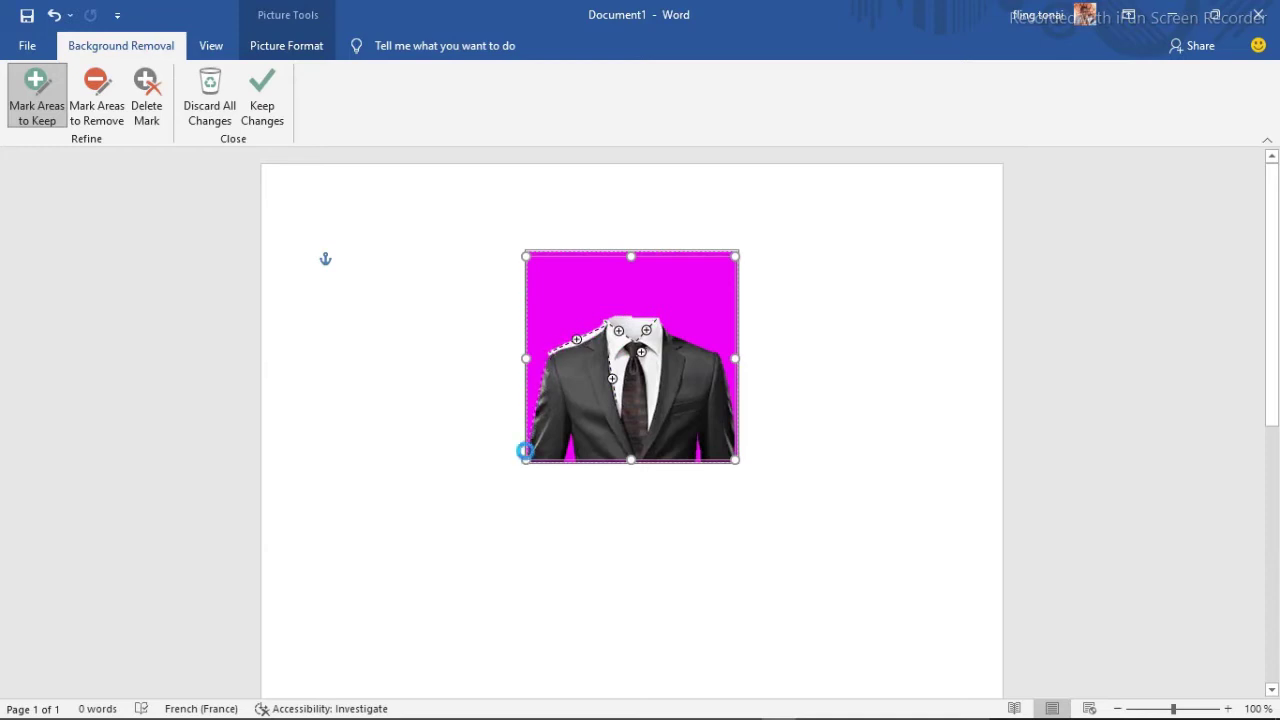
drag(531, 437, 521, 456)
click(572, 449)
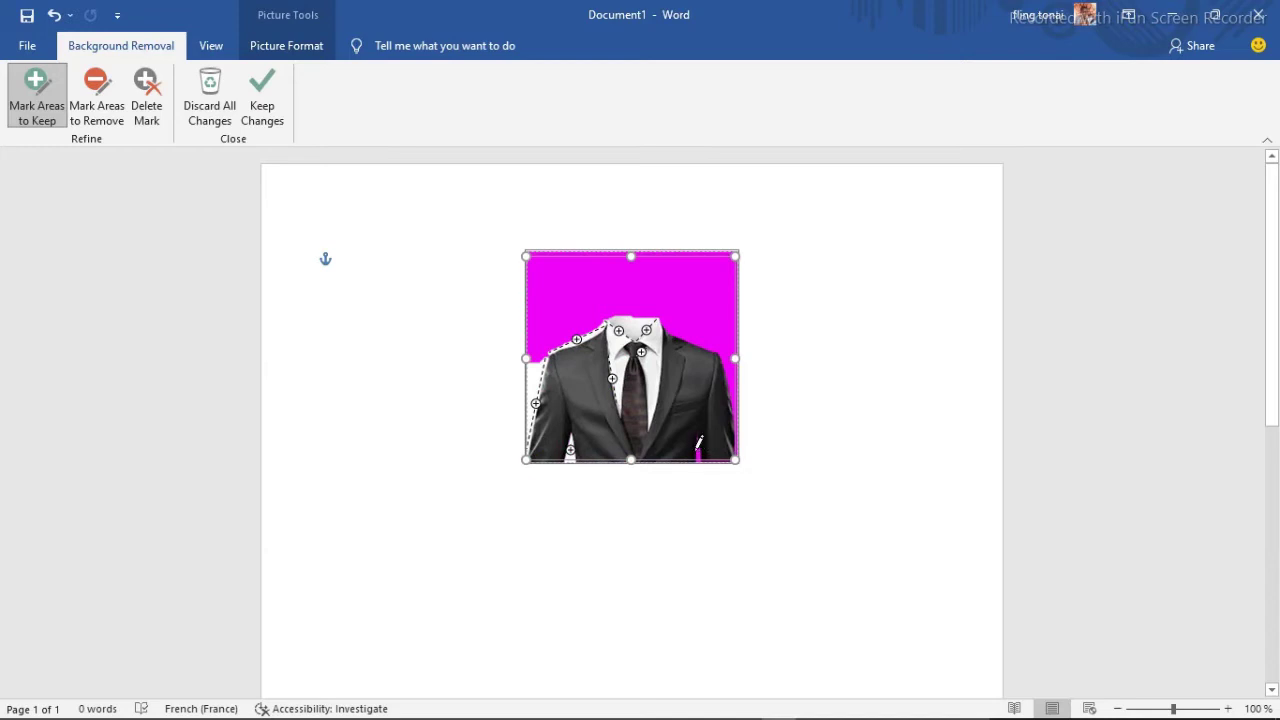
click(697, 453)
drag(724, 345, 729, 390)
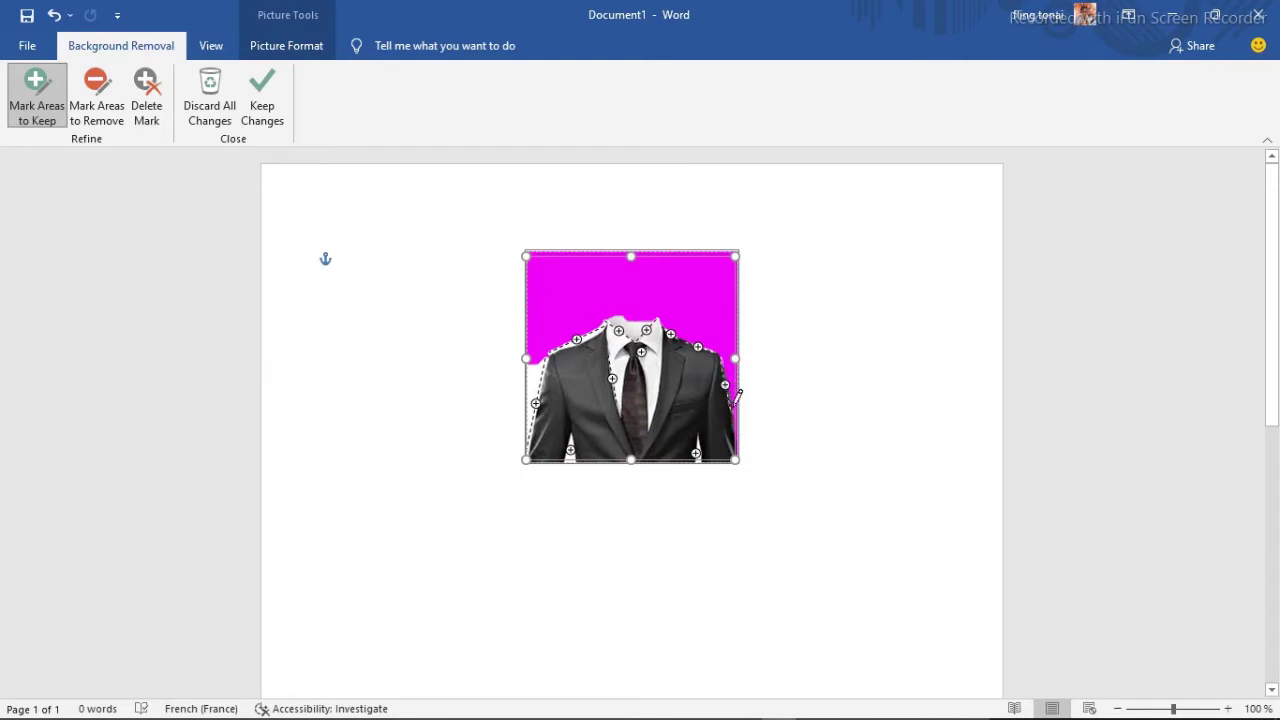
drag(740, 428, 724, 404)
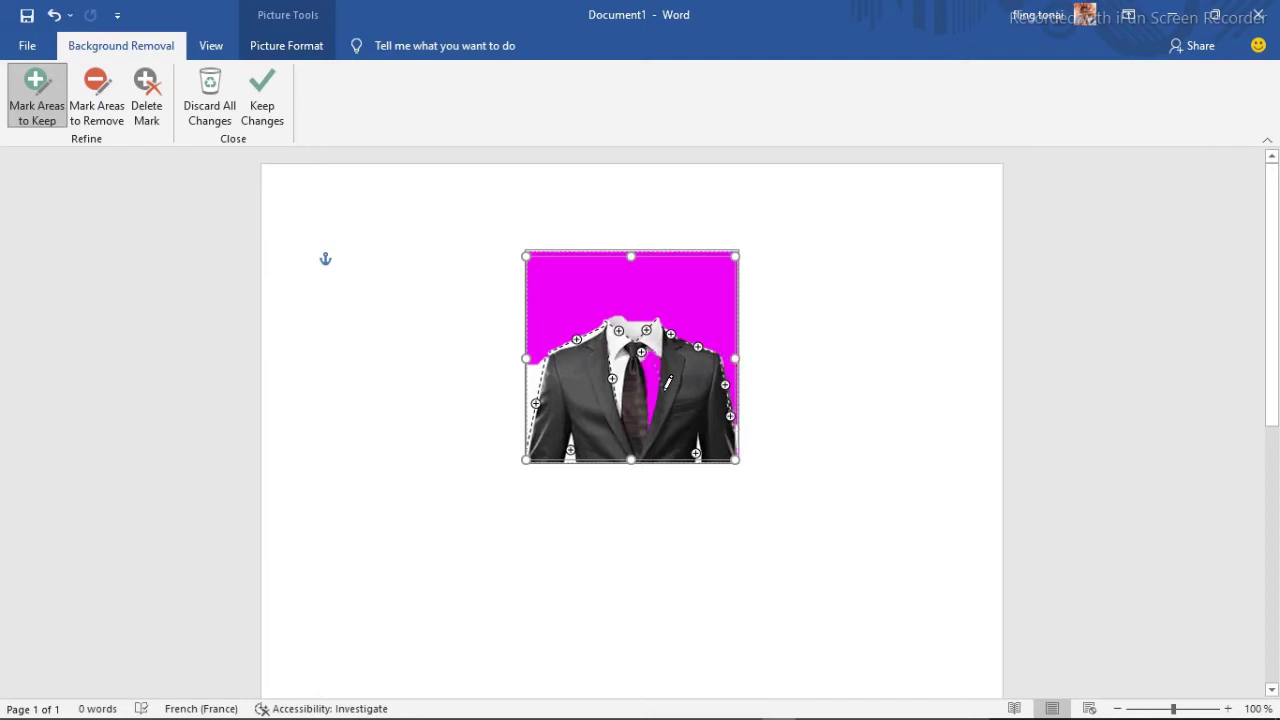
drag(654, 384, 651, 366)
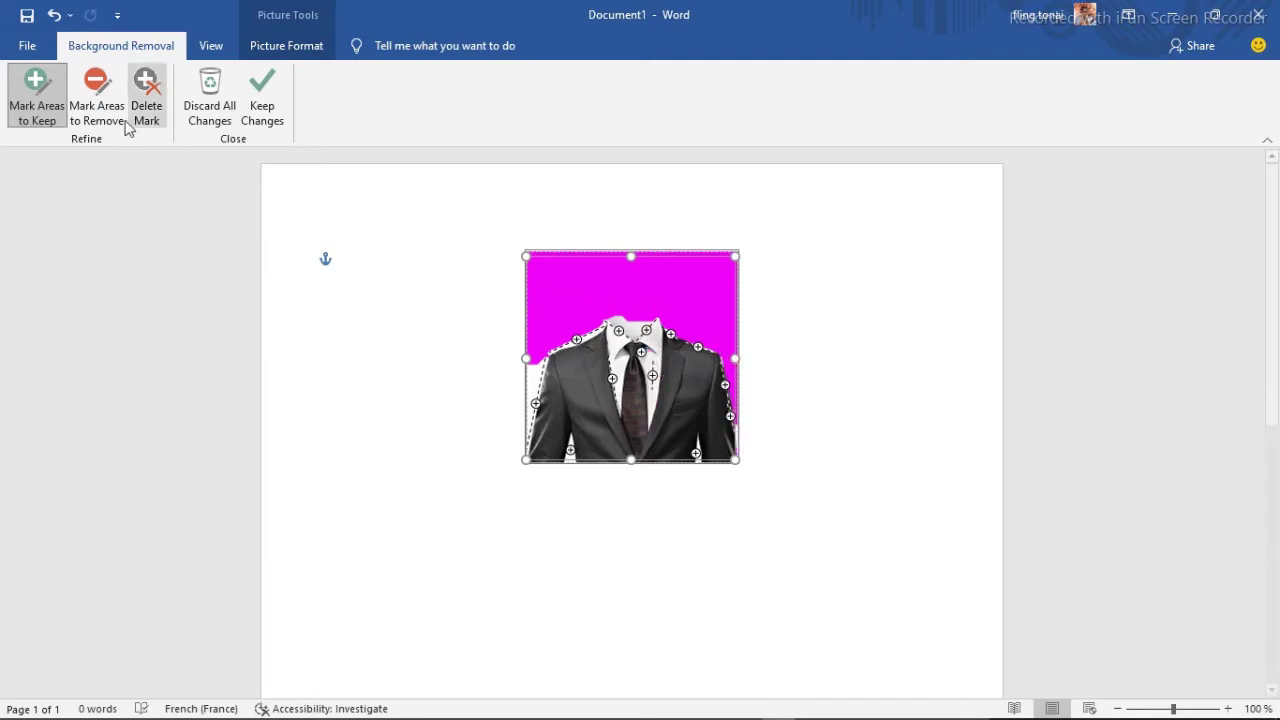
click(268, 108)
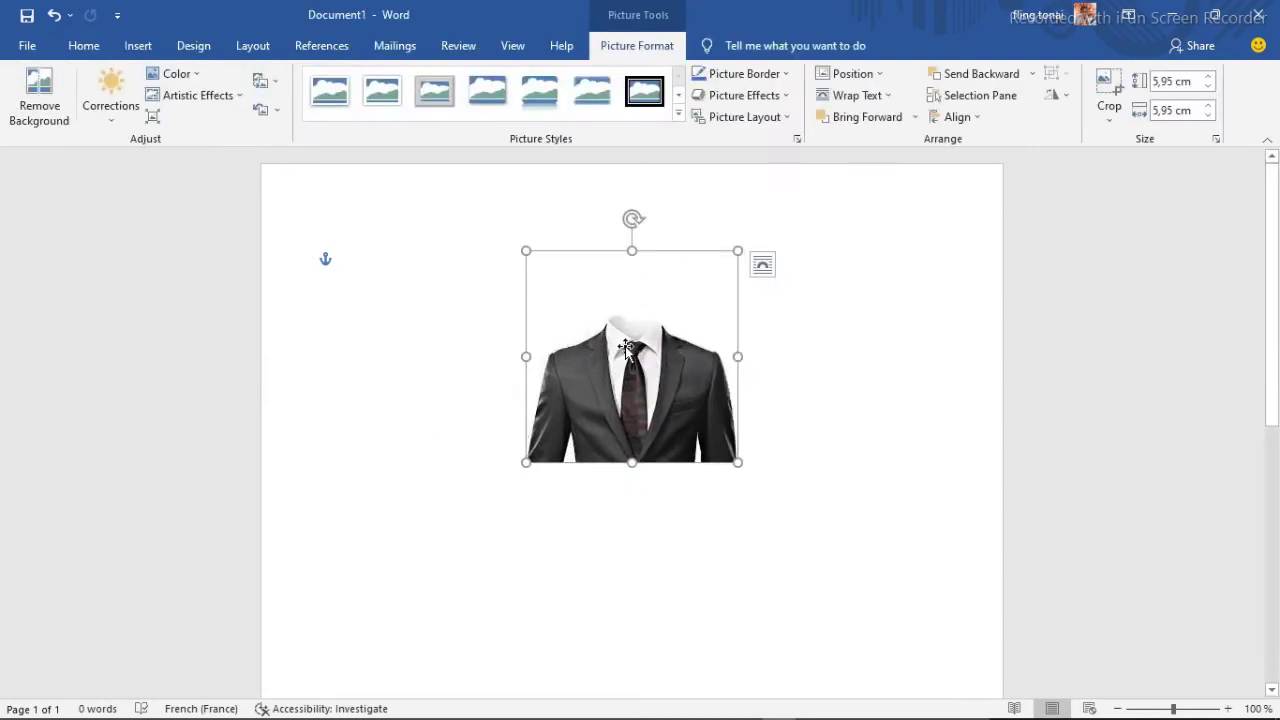
Move the cut-out suit lower on the page and check step 3 in the notes
drag(628, 352, 617, 448)
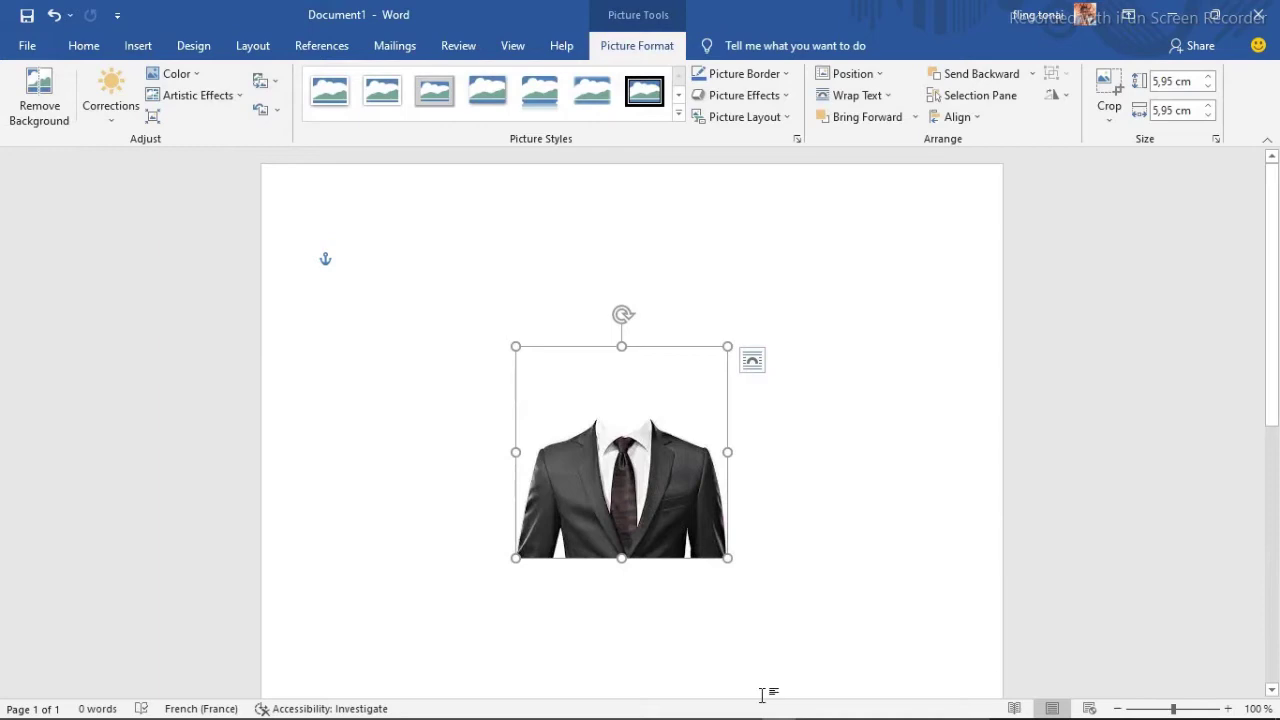
key(alt+Tab)
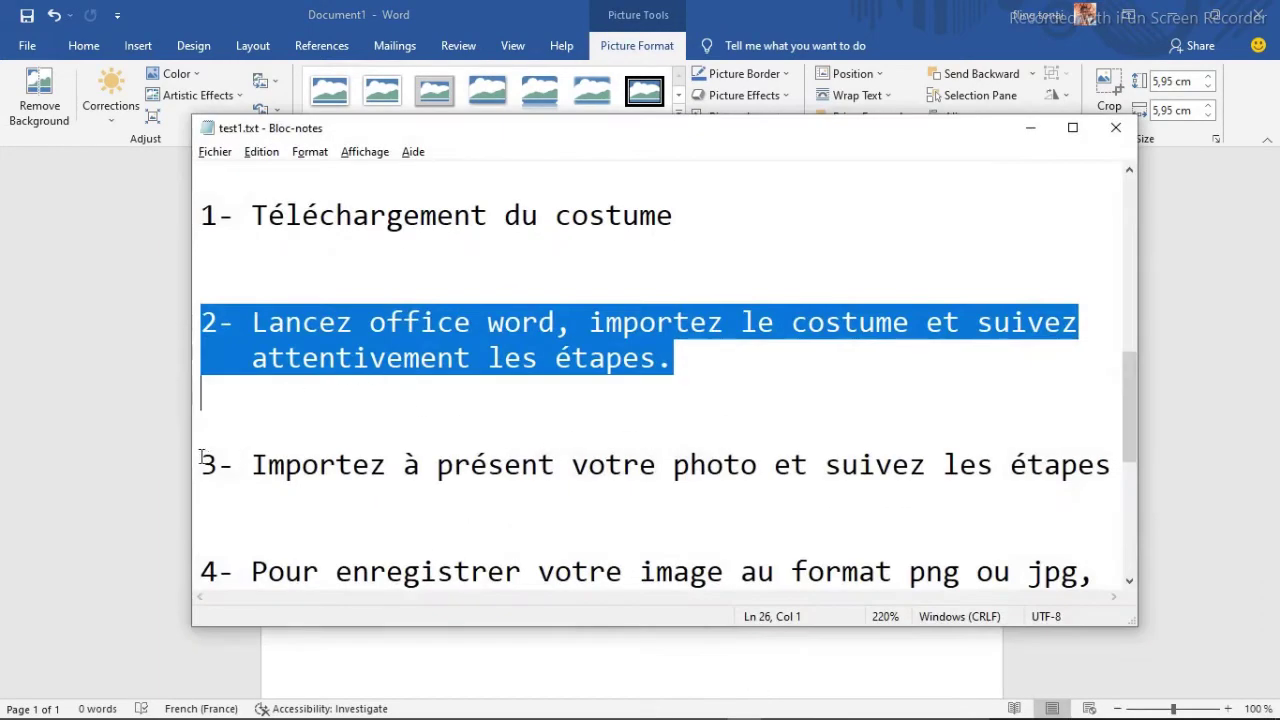
drag(203, 462, 204, 497)
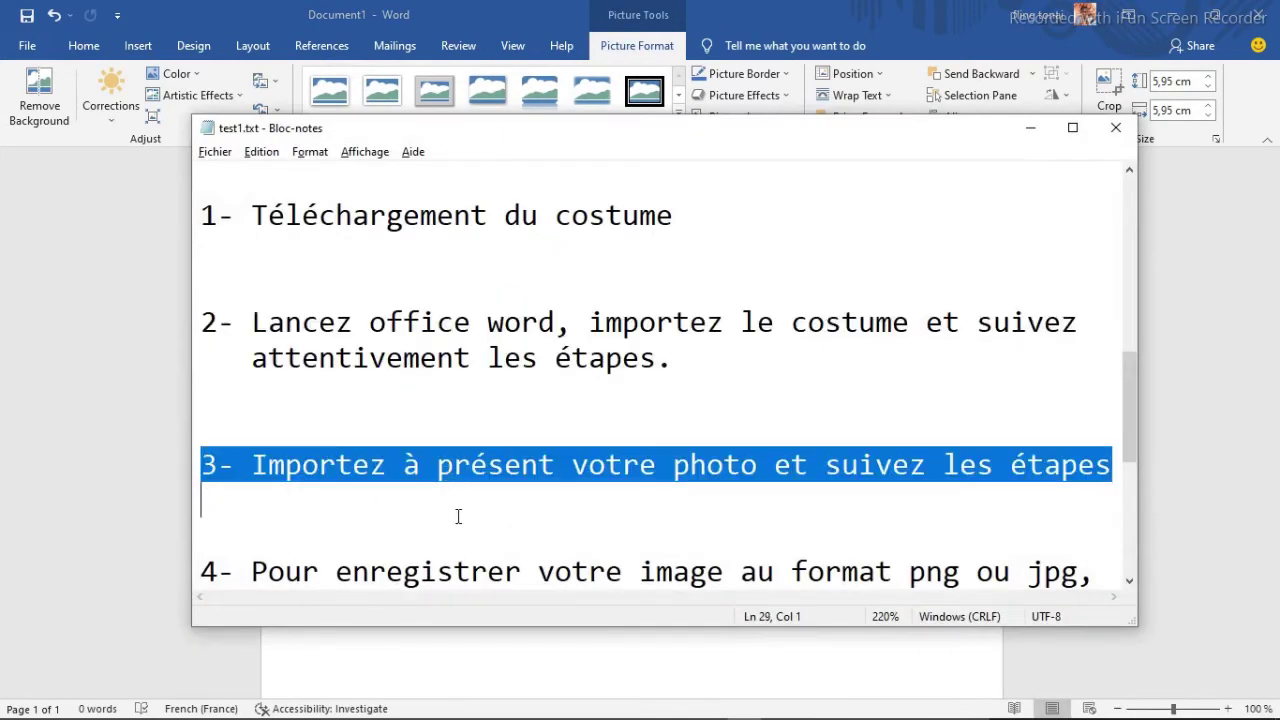
Drag the portrait photo 01.jpg into the Word document and select it
key(alt+Tab)
mouse_move(343, 686)
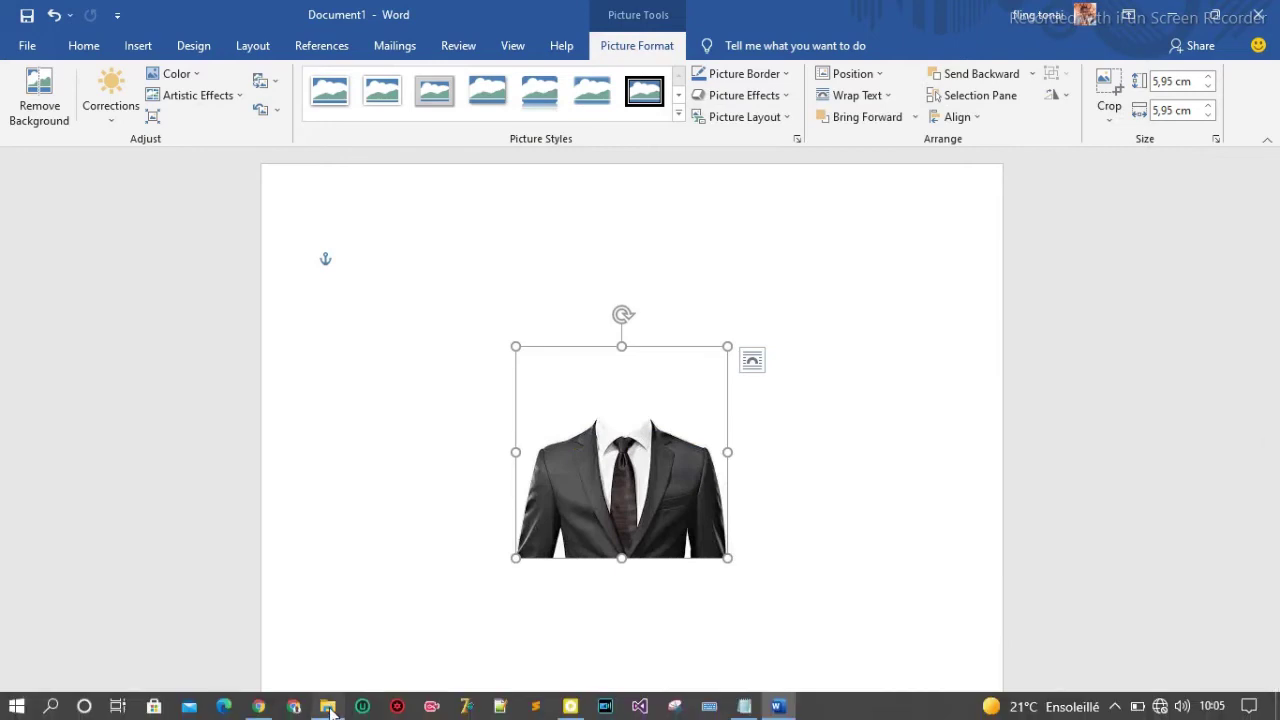
click(328, 706)
drag(510, 425, 647, 668)
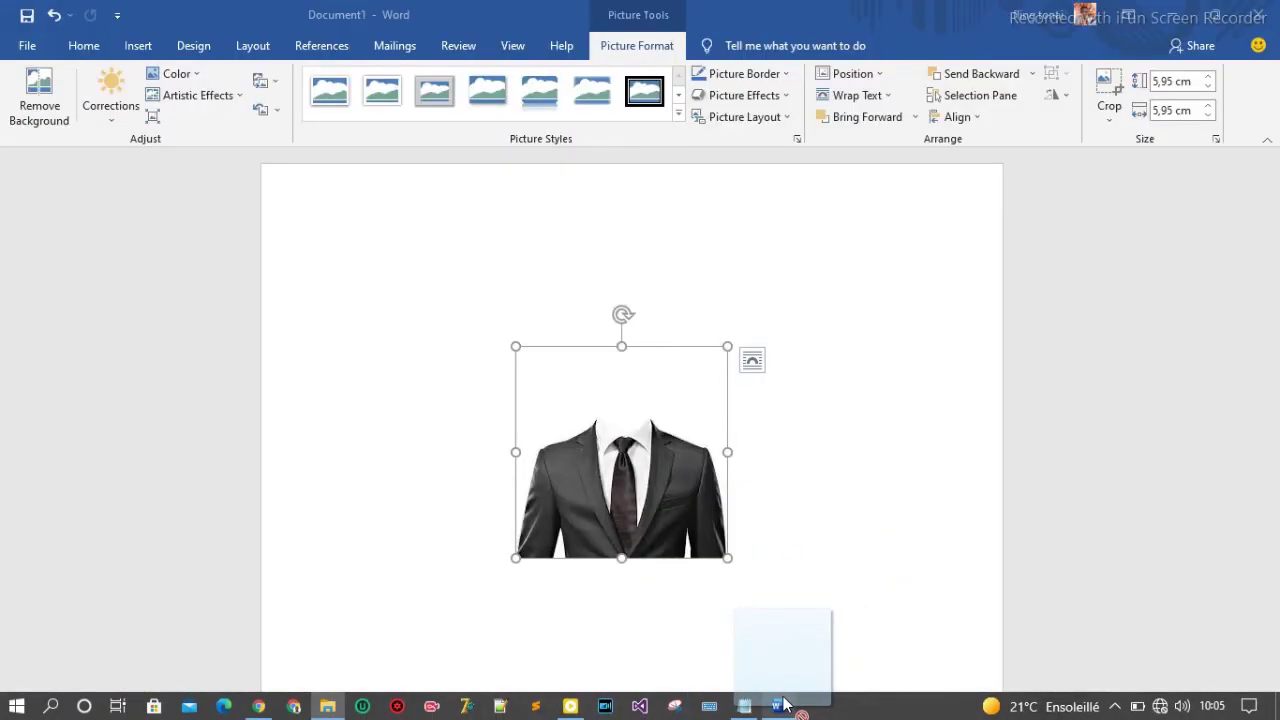
mouse_move(647, 668)
mouse_down()
mouse_move(727, 537)
mouse_move(514, 291)
mouse_up()
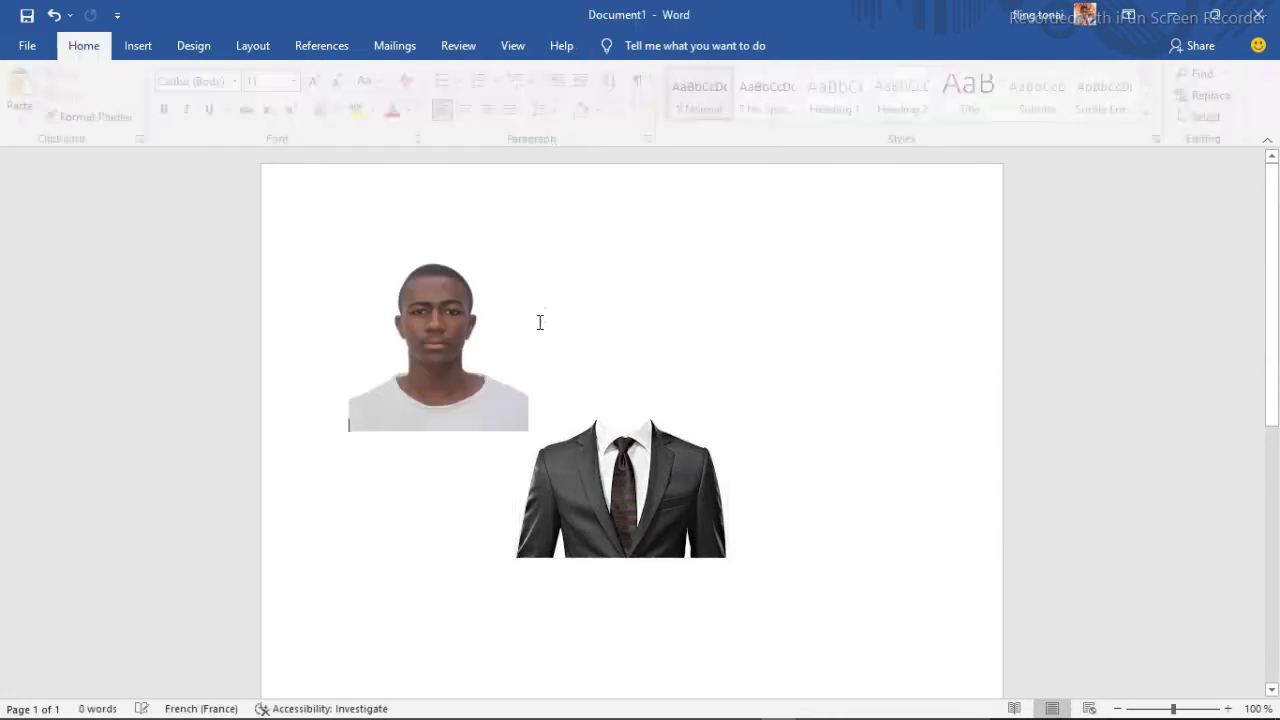
click(462, 349)
click(637, 45)
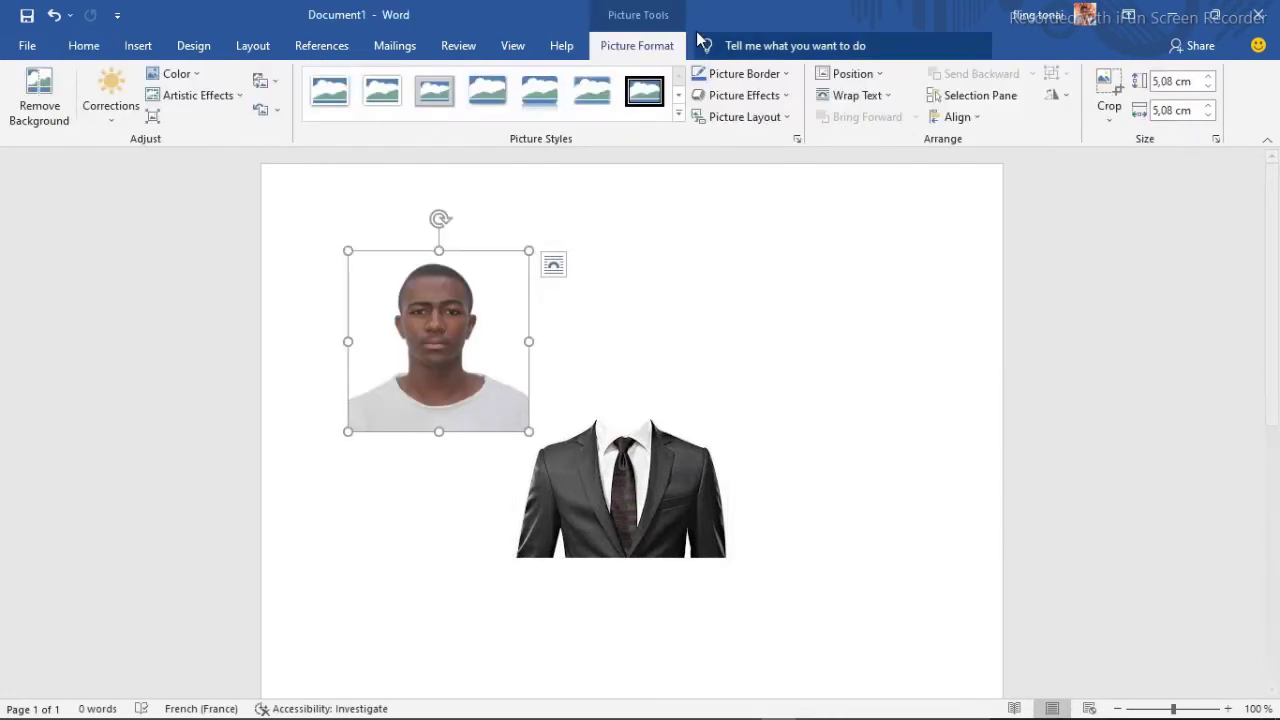
Centre the portrait, set it Behind Text, and move it up just above the suit
click(857, 83)
click(892, 252)
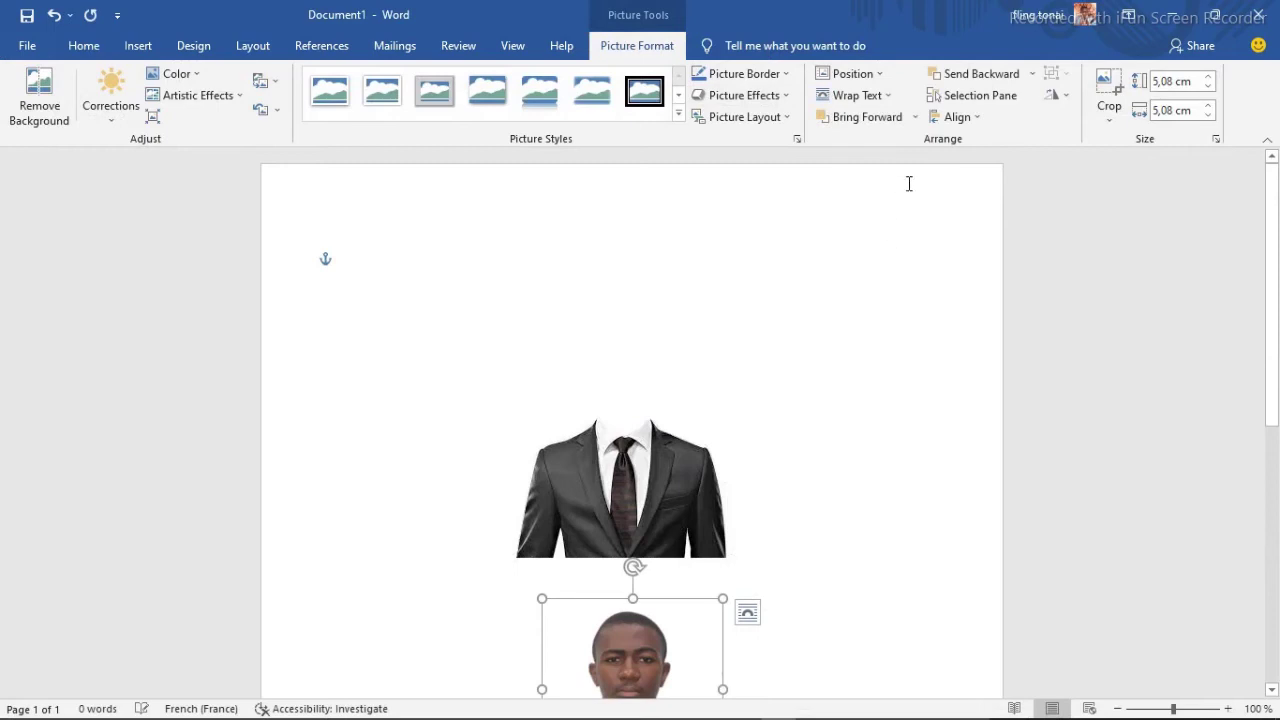
click(880, 95)
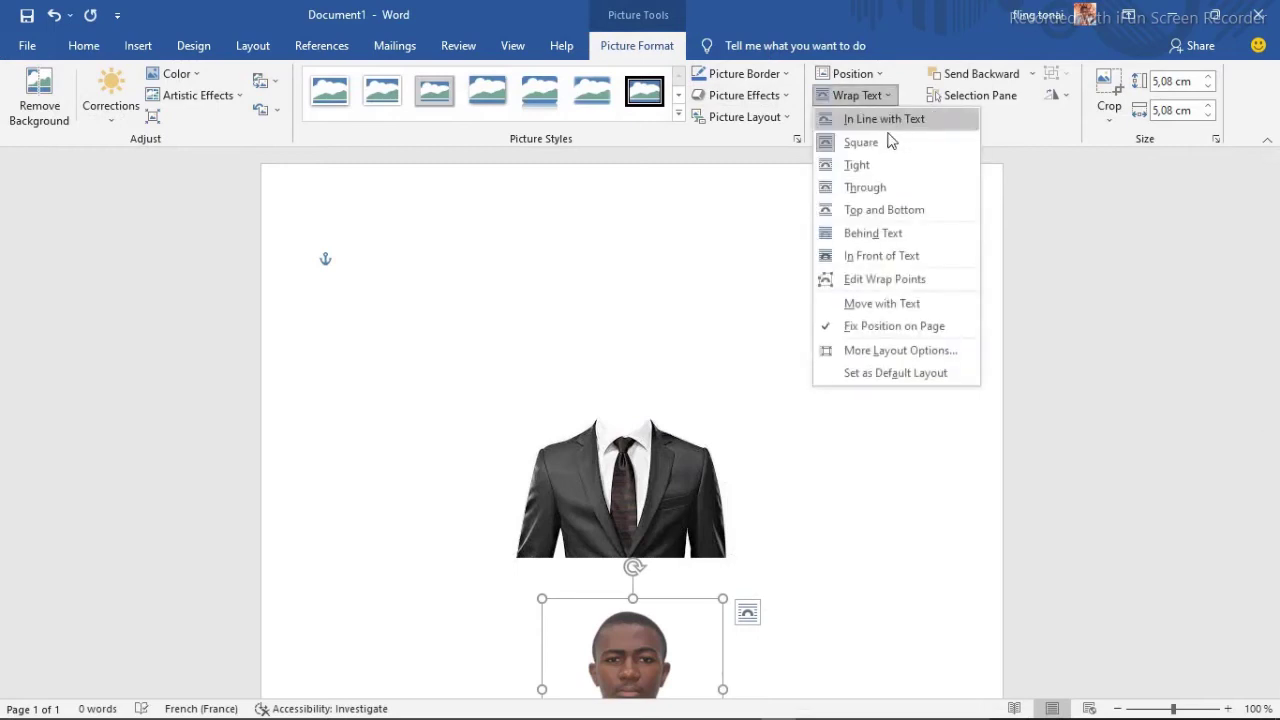
click(862, 233)
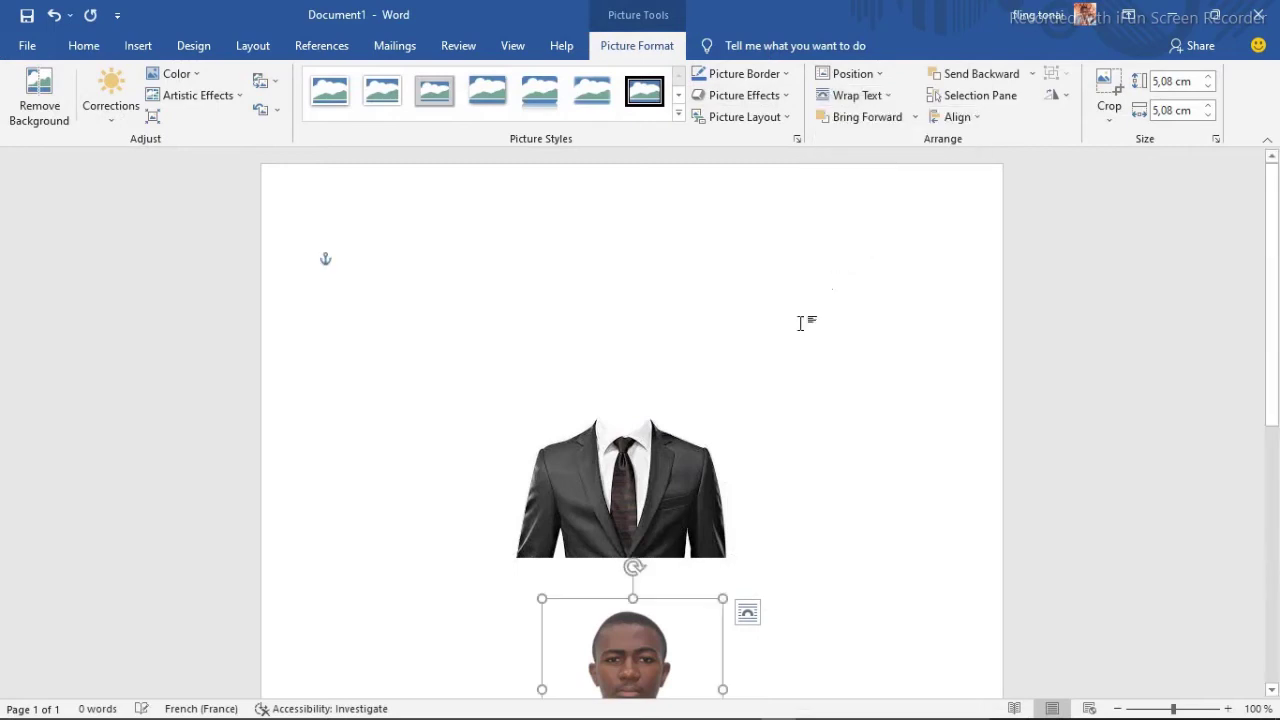
mouse_move(651, 646)
mouse_down()
mouse_move(665, 411)
mouse_move(652, 331)
mouse_up()
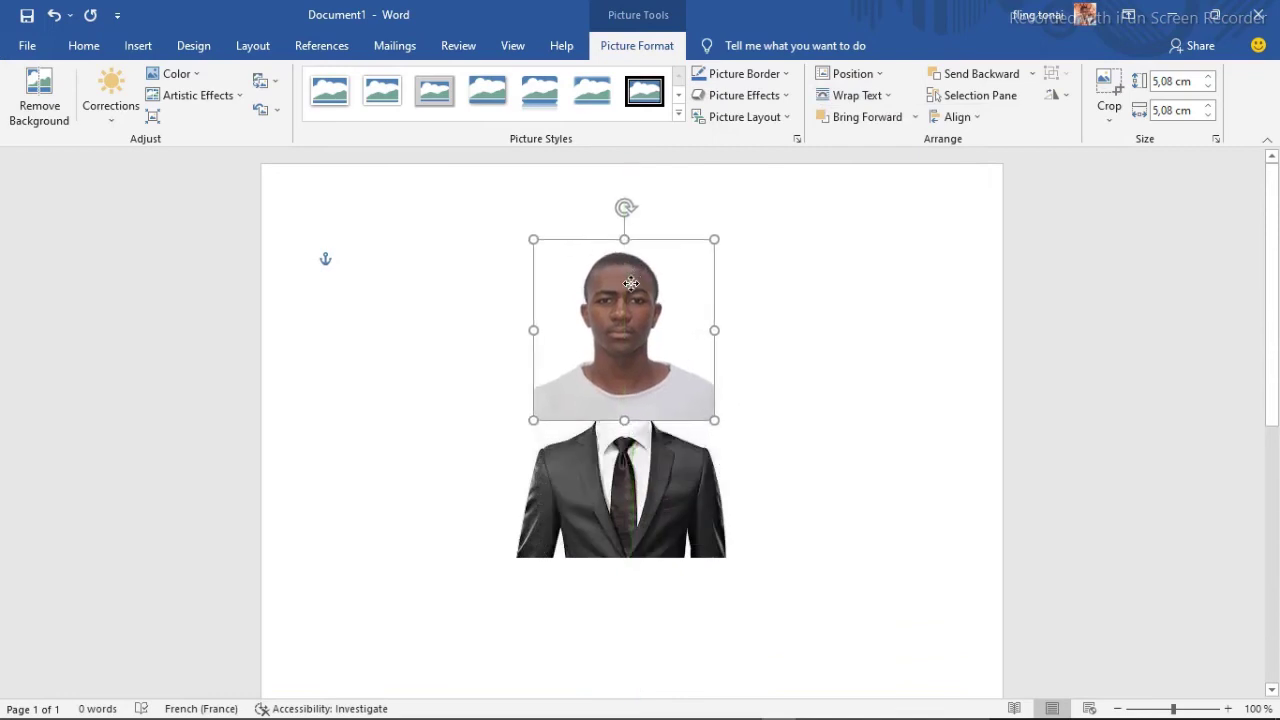
Set the suit to In Front of Text and move it up over the portrait's shoulders
click(662, 517)
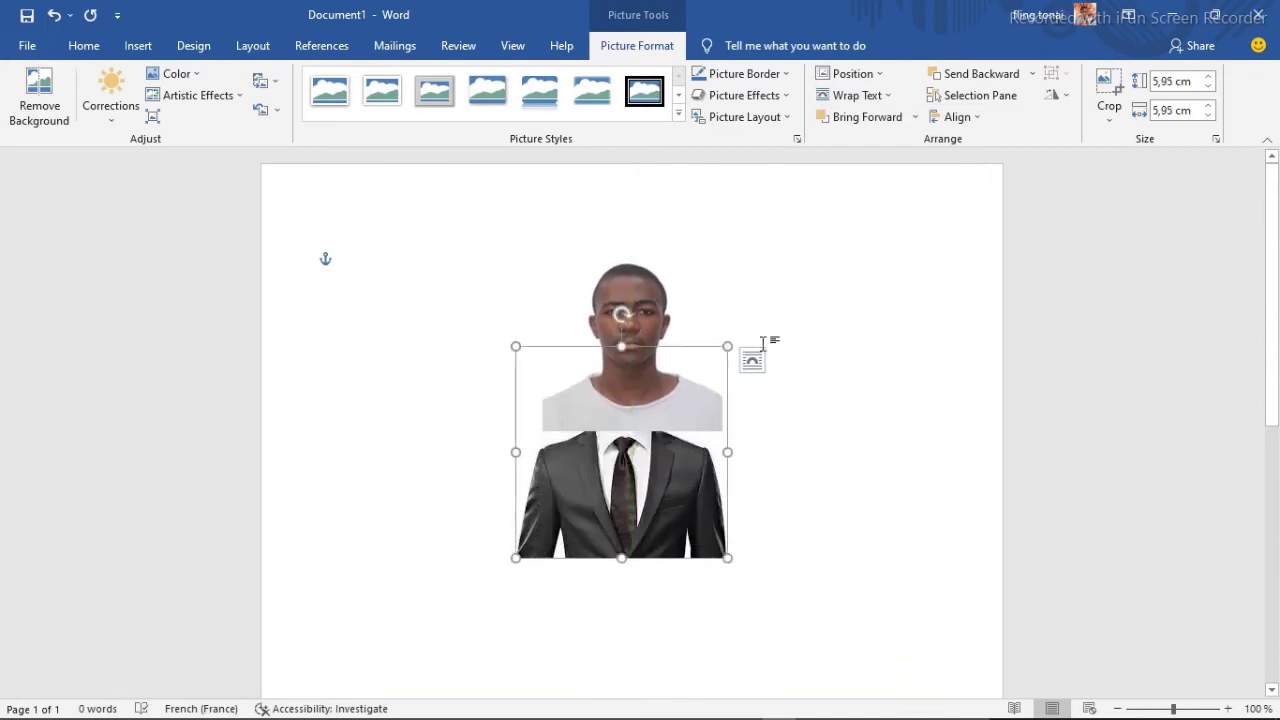
click(884, 98)
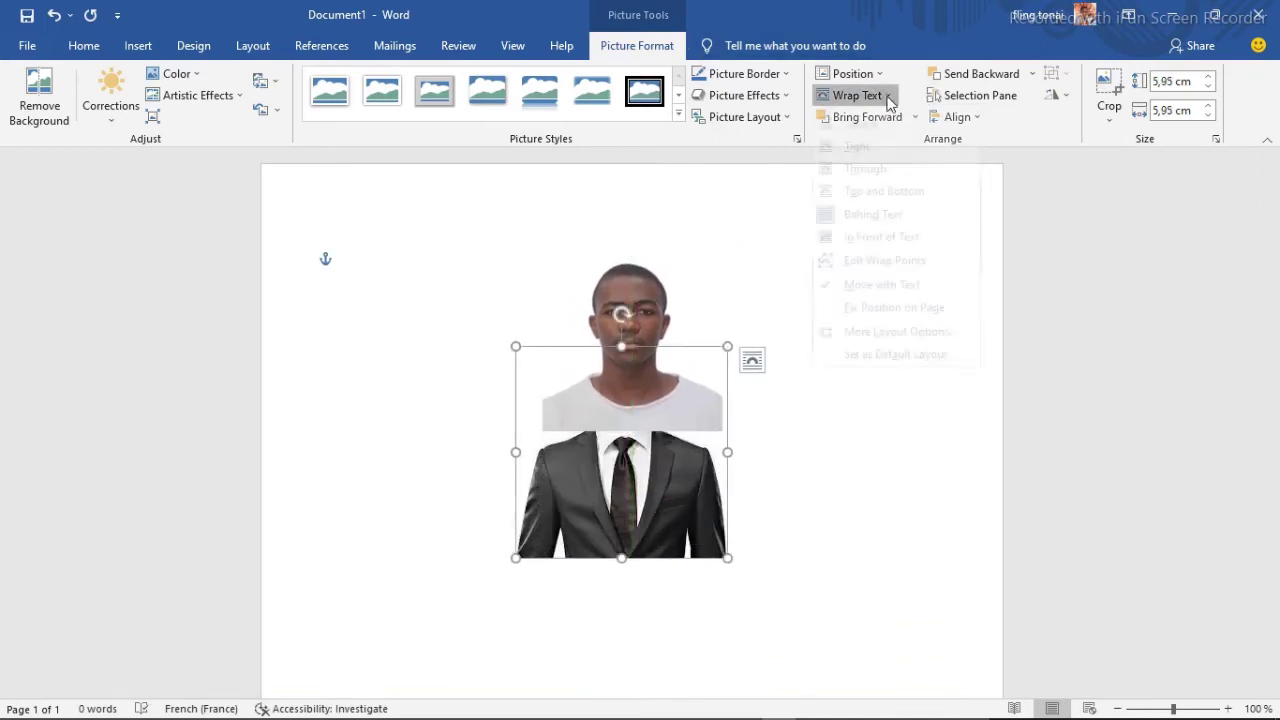
click(877, 258)
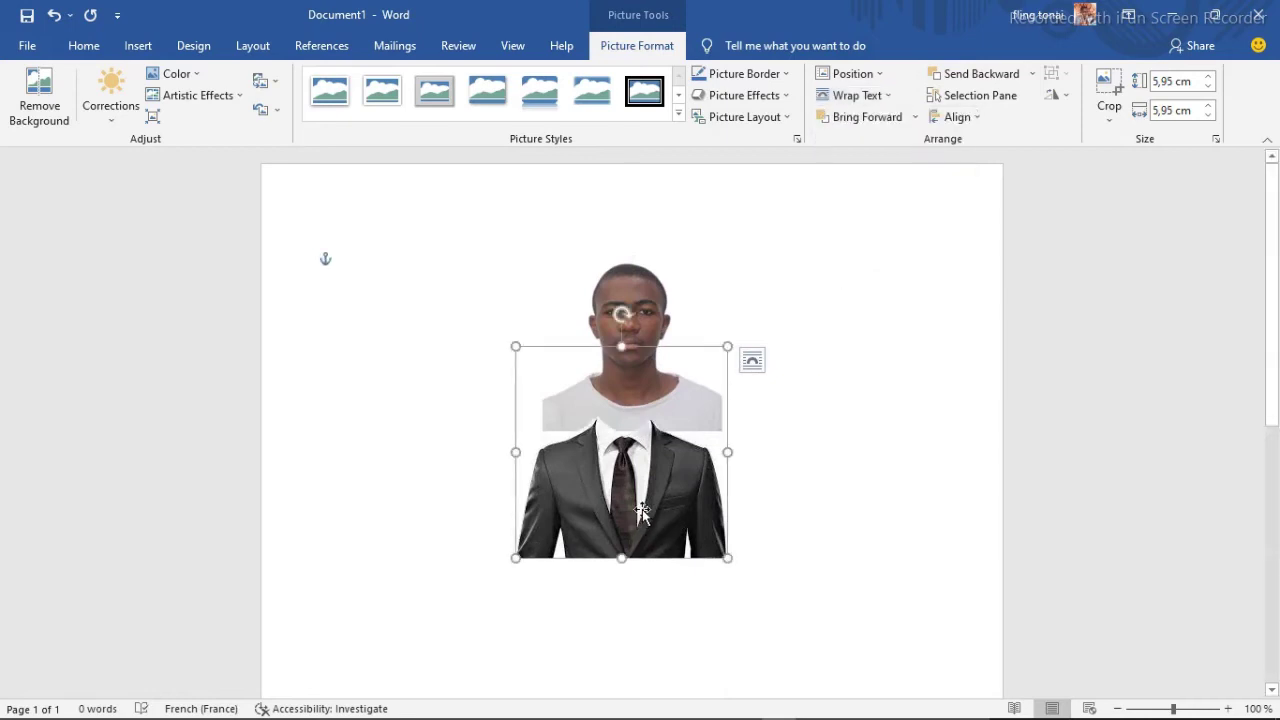
drag(642, 508, 658, 456)
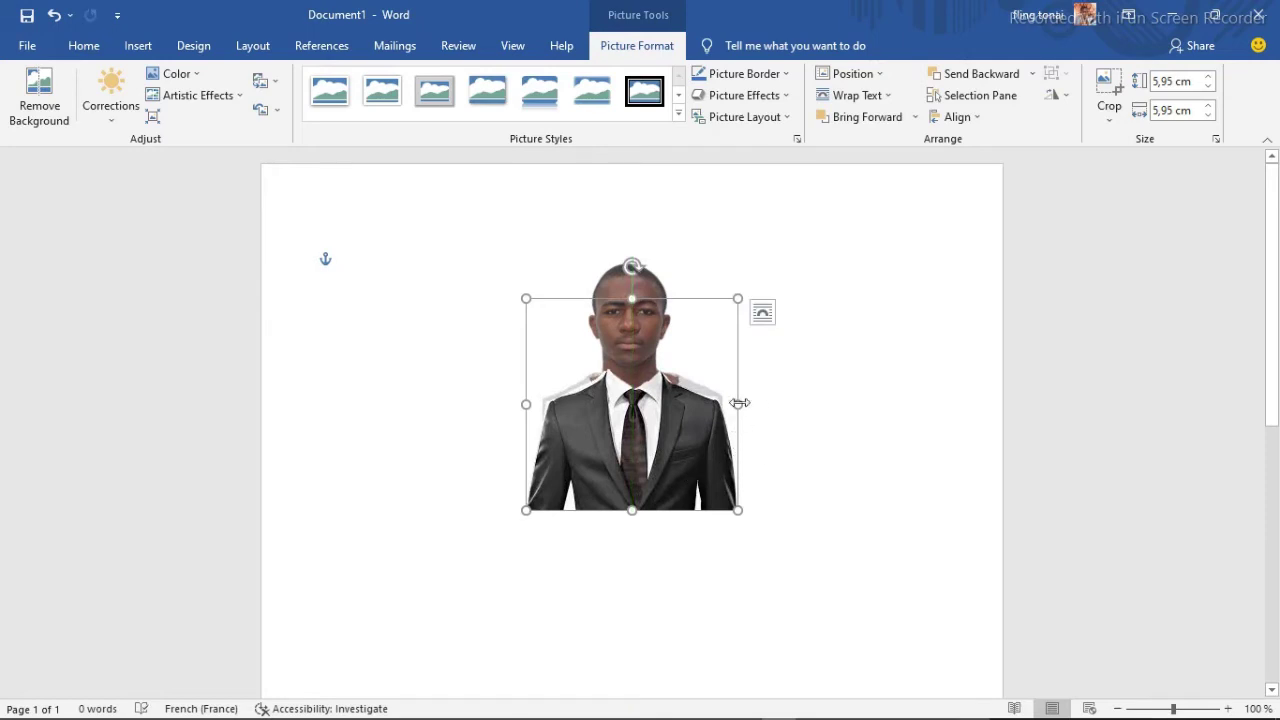
Widen the suit to 6.56 cm and centre it on the portrait's shoulders
drag(739, 403, 746, 403)
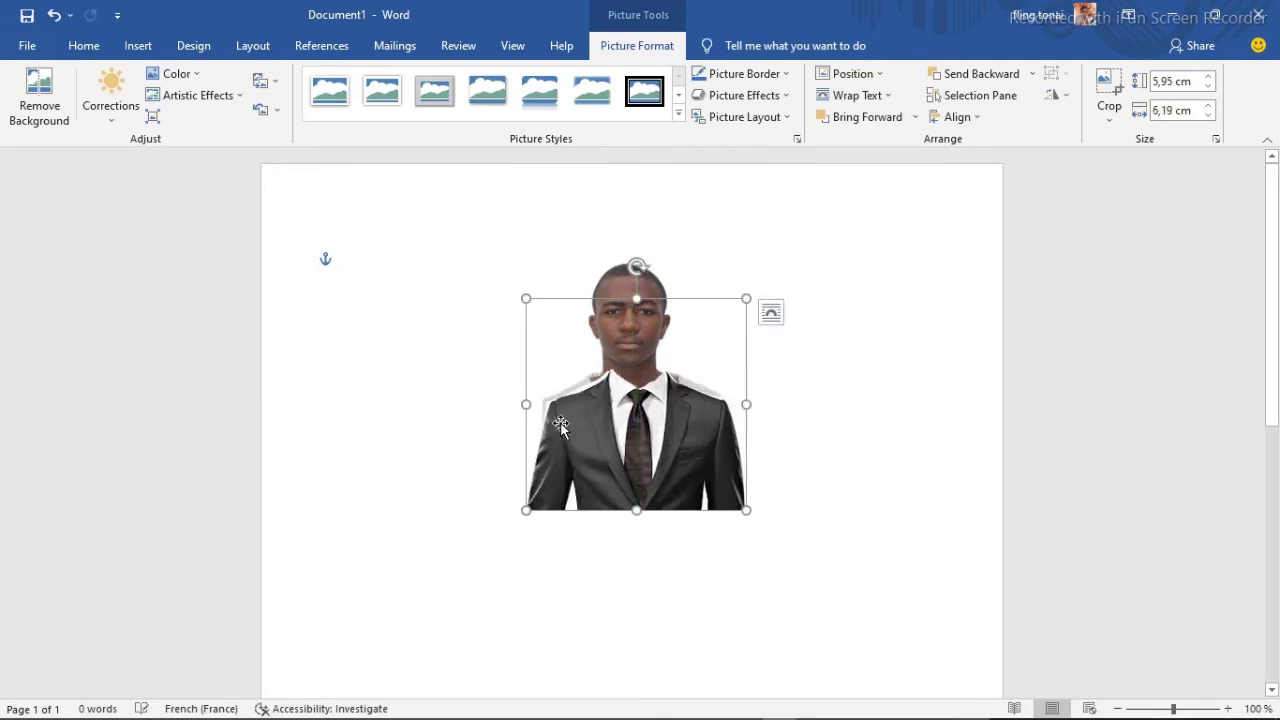
drag(527, 405, 513, 405)
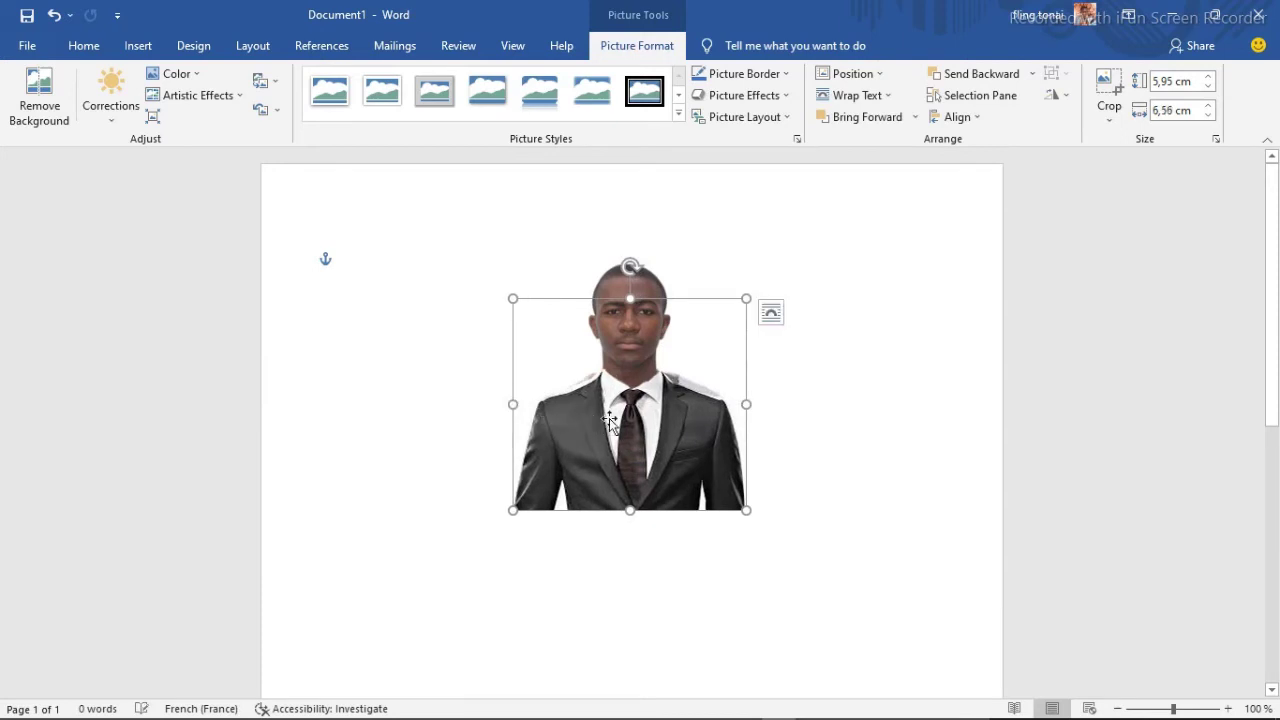
drag(616, 418, 614, 419)
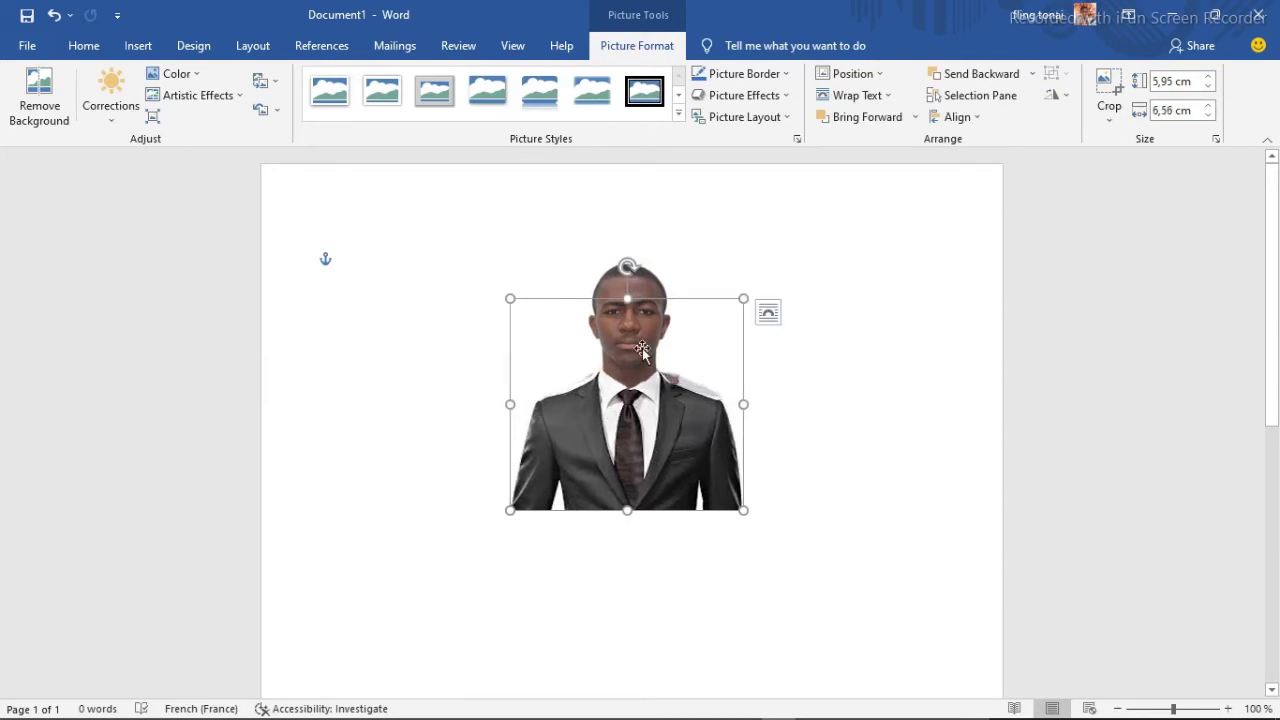
drag(659, 414, 660, 410)
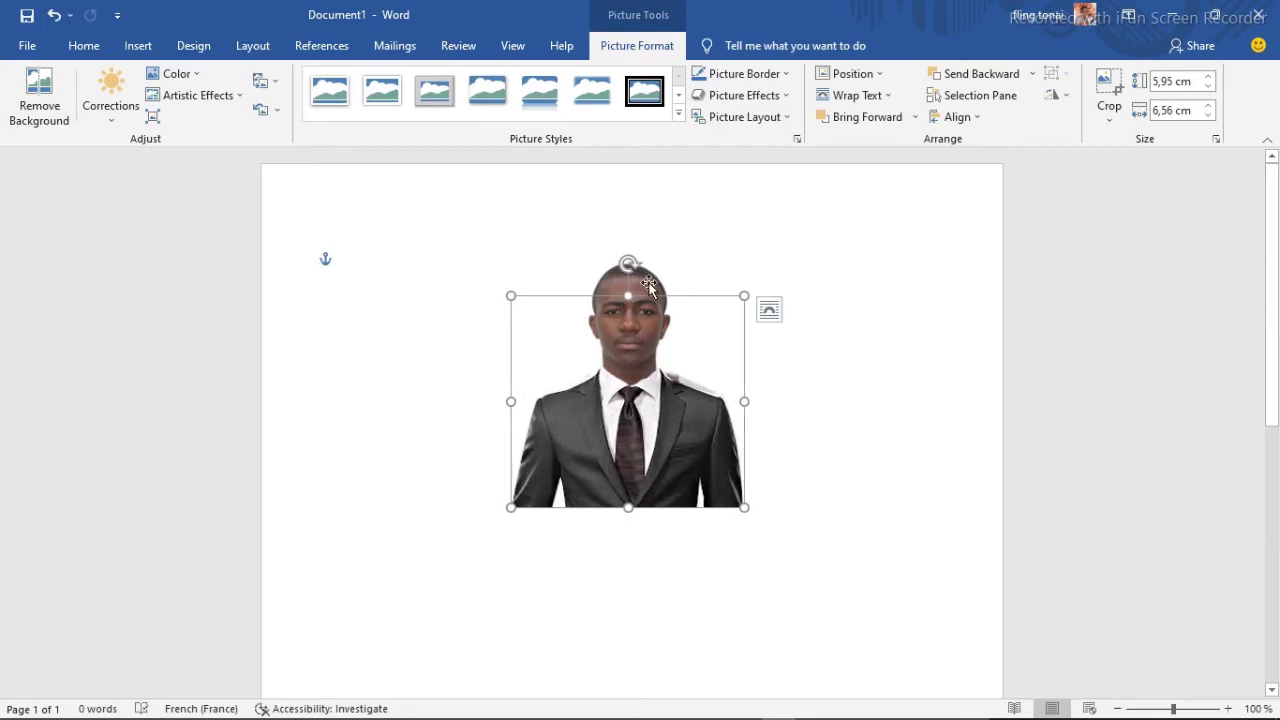
Crop the portrait's left and right sides inward
click(1107, 88)
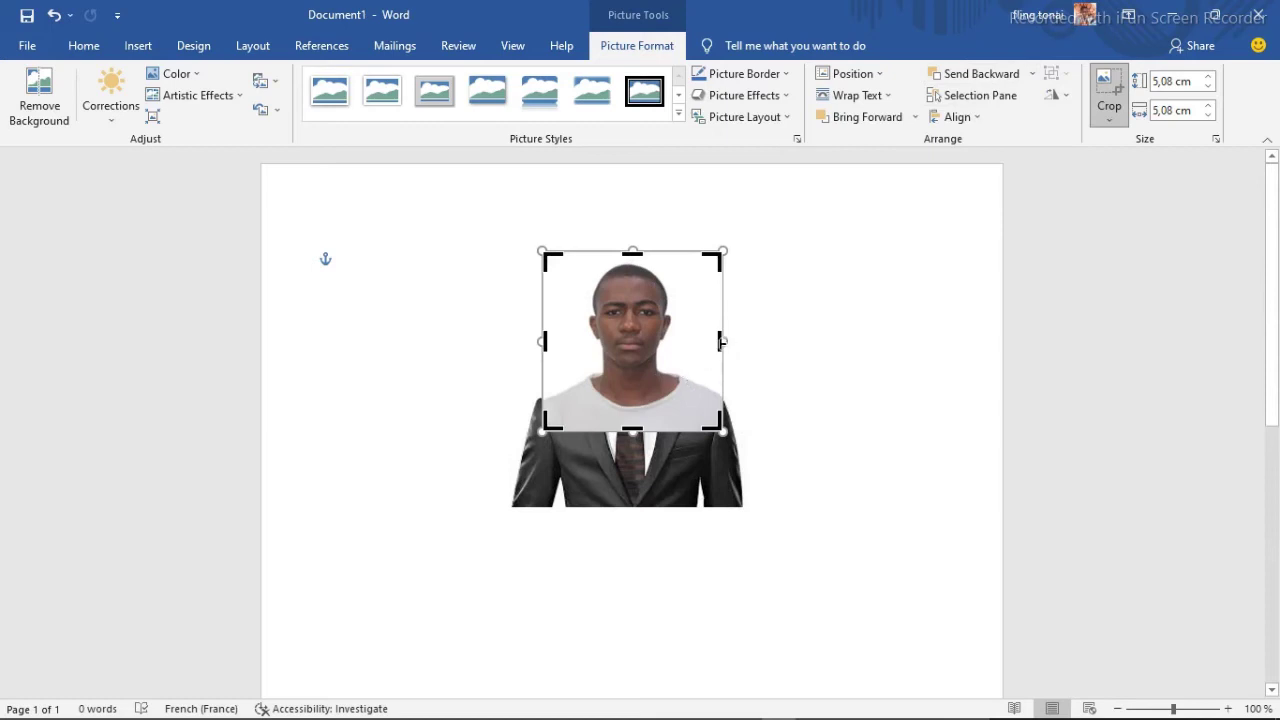
drag(721, 341, 708, 342)
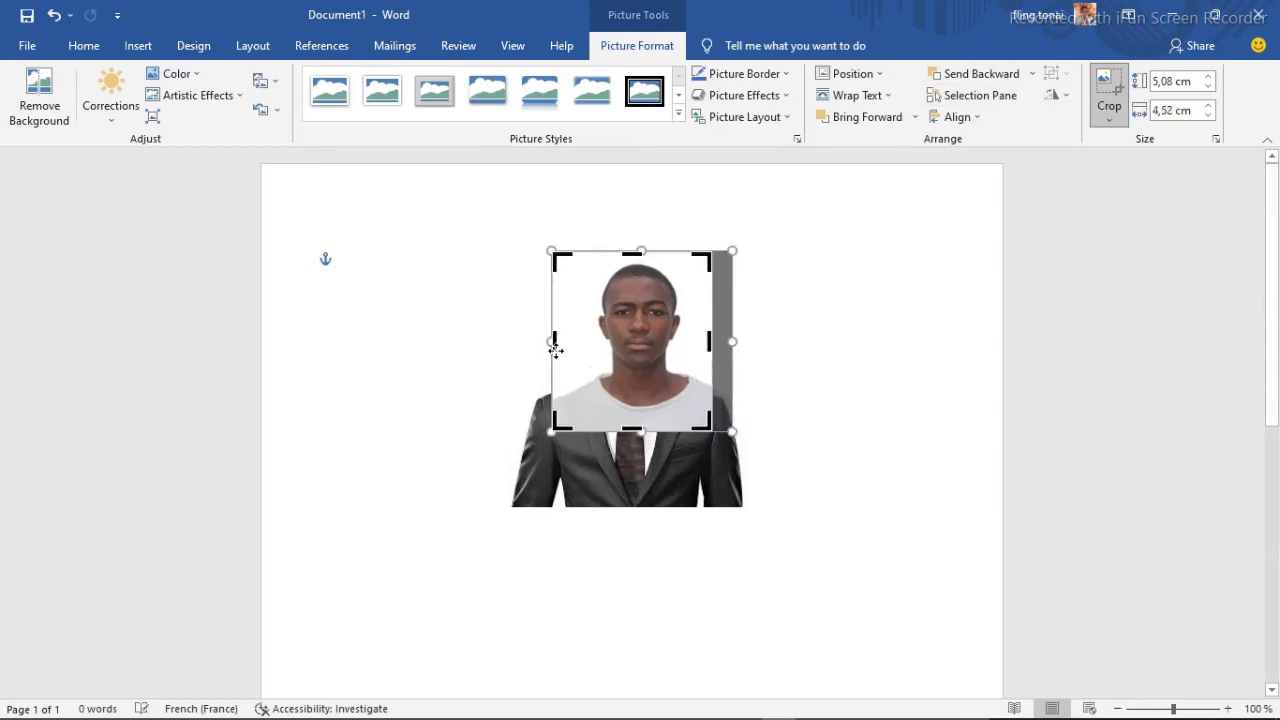
drag(551, 342, 566, 347)
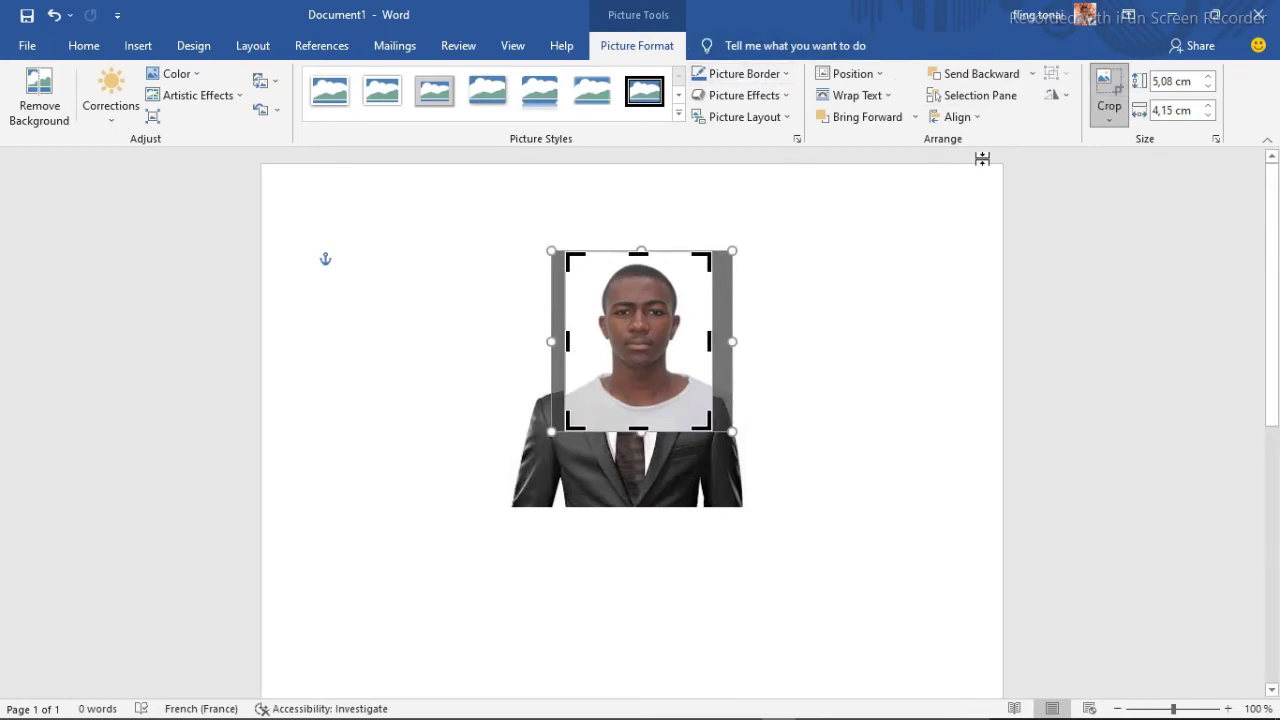
Apply the portrait crop and nudge the suit slightly upward over the shoulders
click(961, 189)
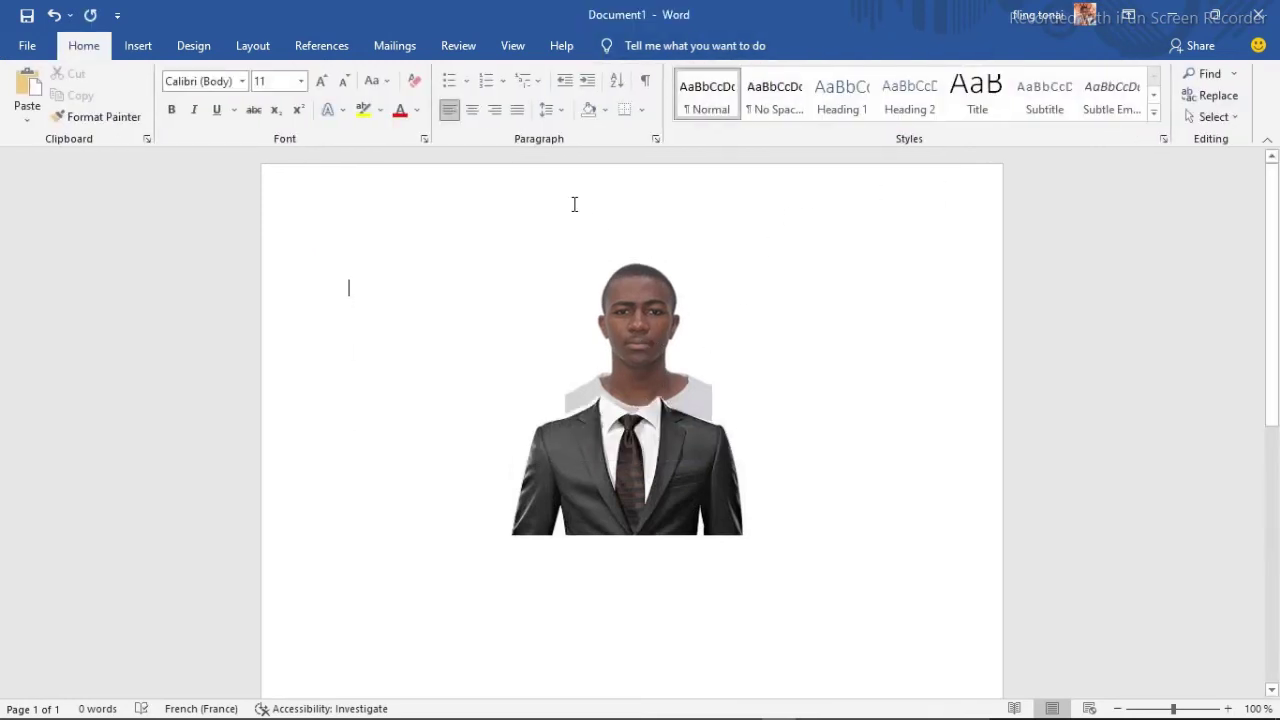
click(631, 331)
mouse_move(651, 409)
mouse_down()
mouse_move(665, 380)
mouse_move(666, 397)
mouse_move(640, 403)
mouse_up()
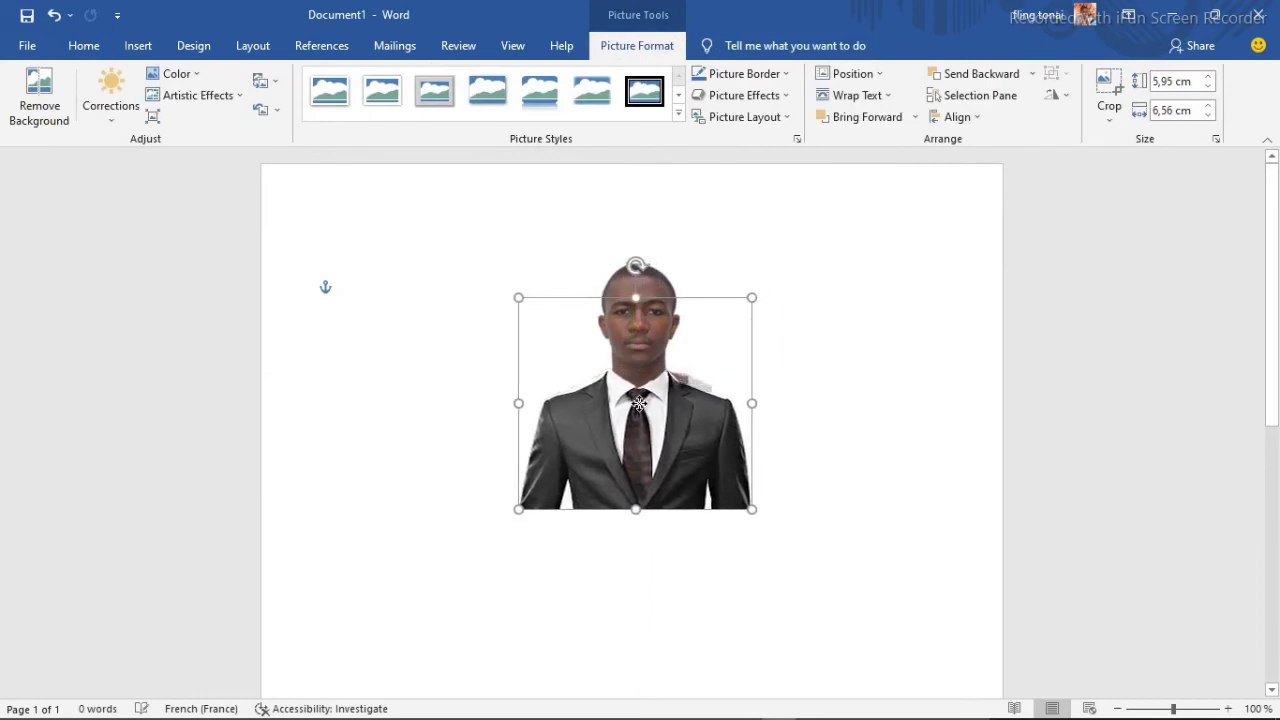
drag(640, 403, 642, 404)
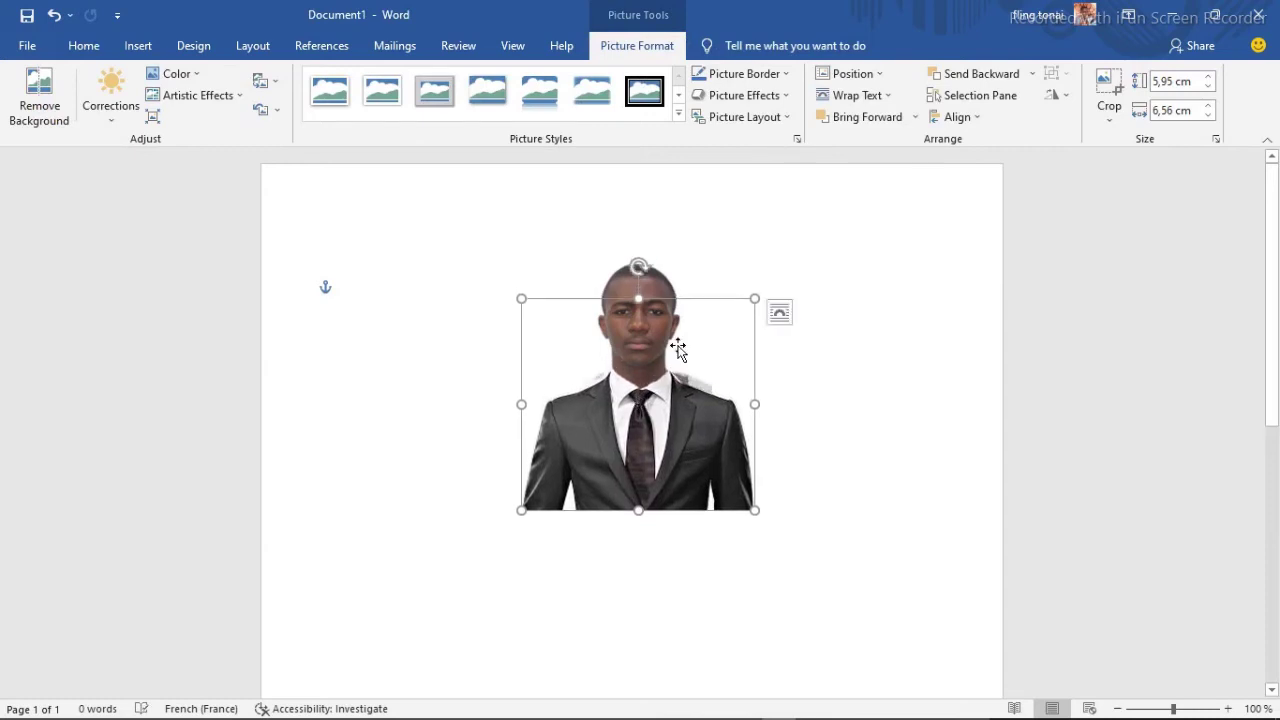
click(787, 420)
Narrow the suit to 6.35 cm from both sides so it fits the body
click(731, 428)
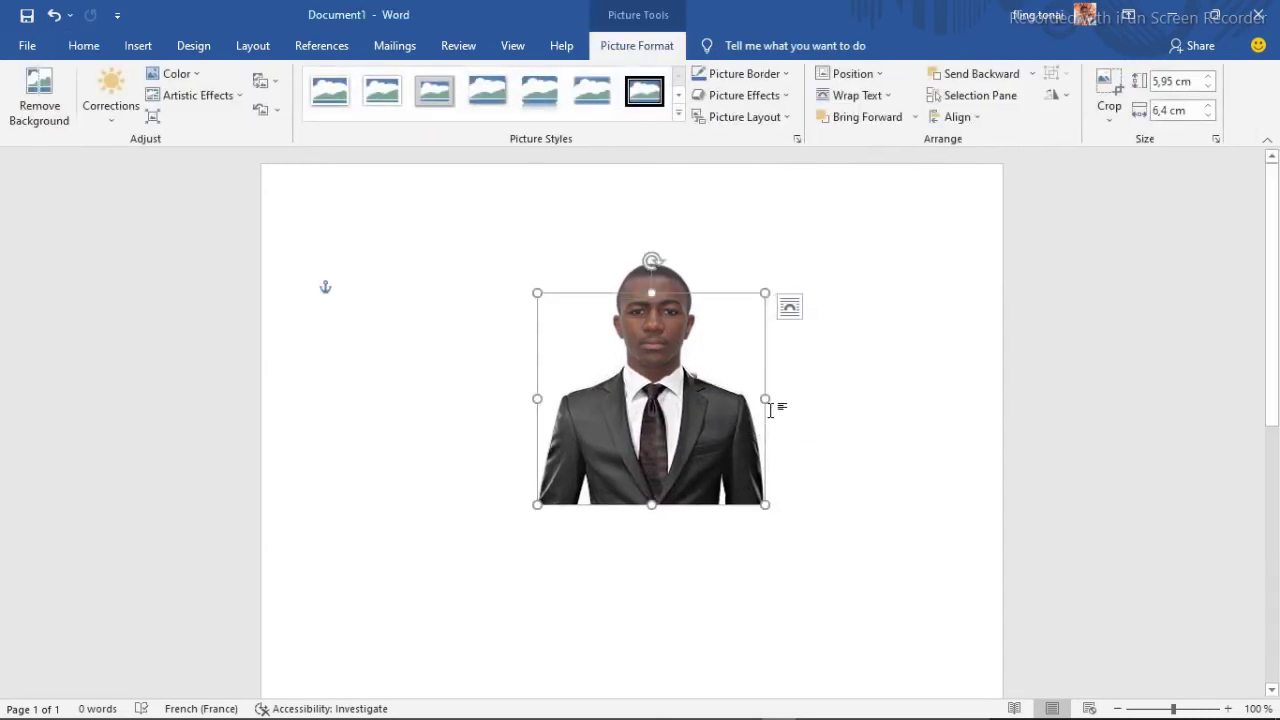
drag(767, 398, 762, 398)
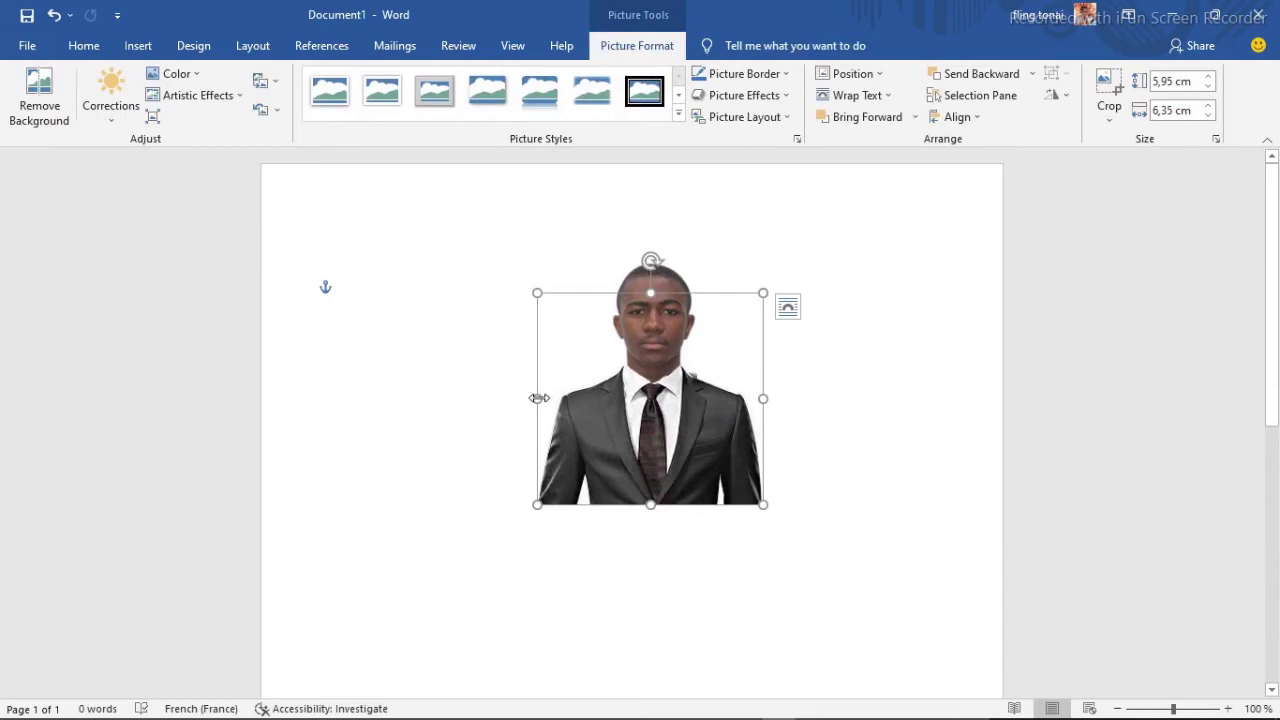
drag(539, 398, 540, 398)
click(880, 540)
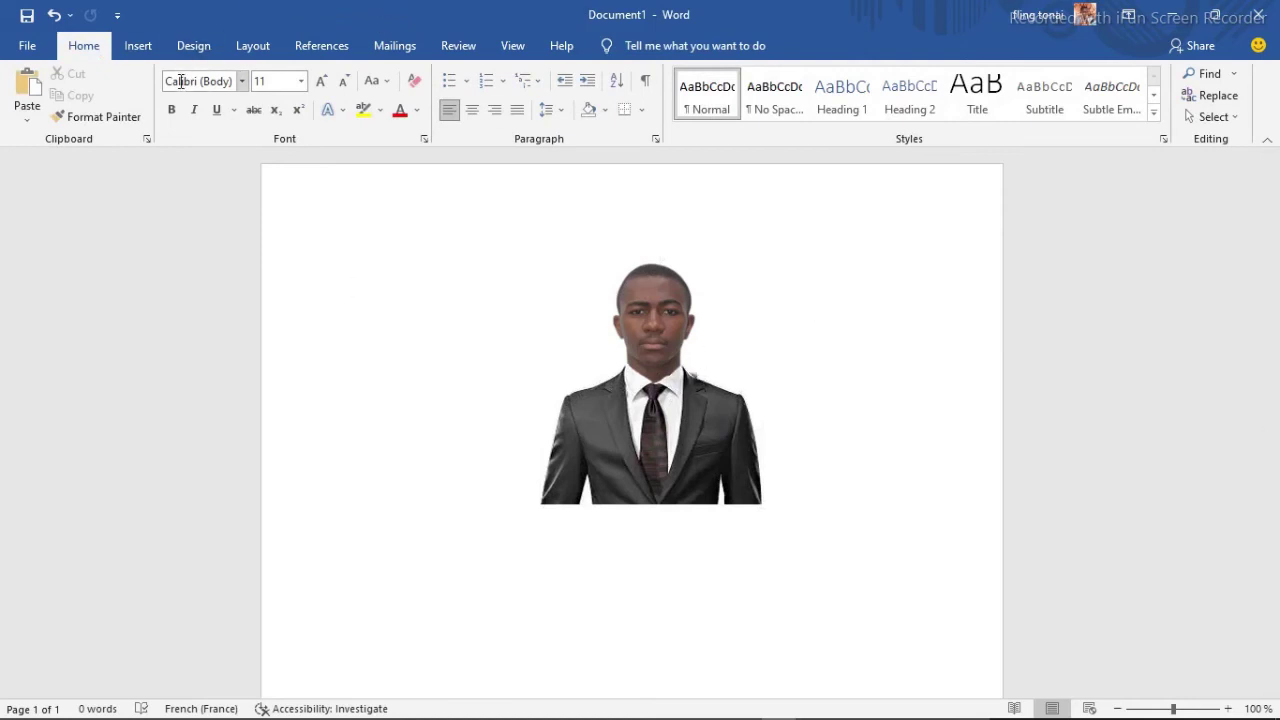
Draw a small oval over the gap at the portrait's right shoulder
click(140, 47)
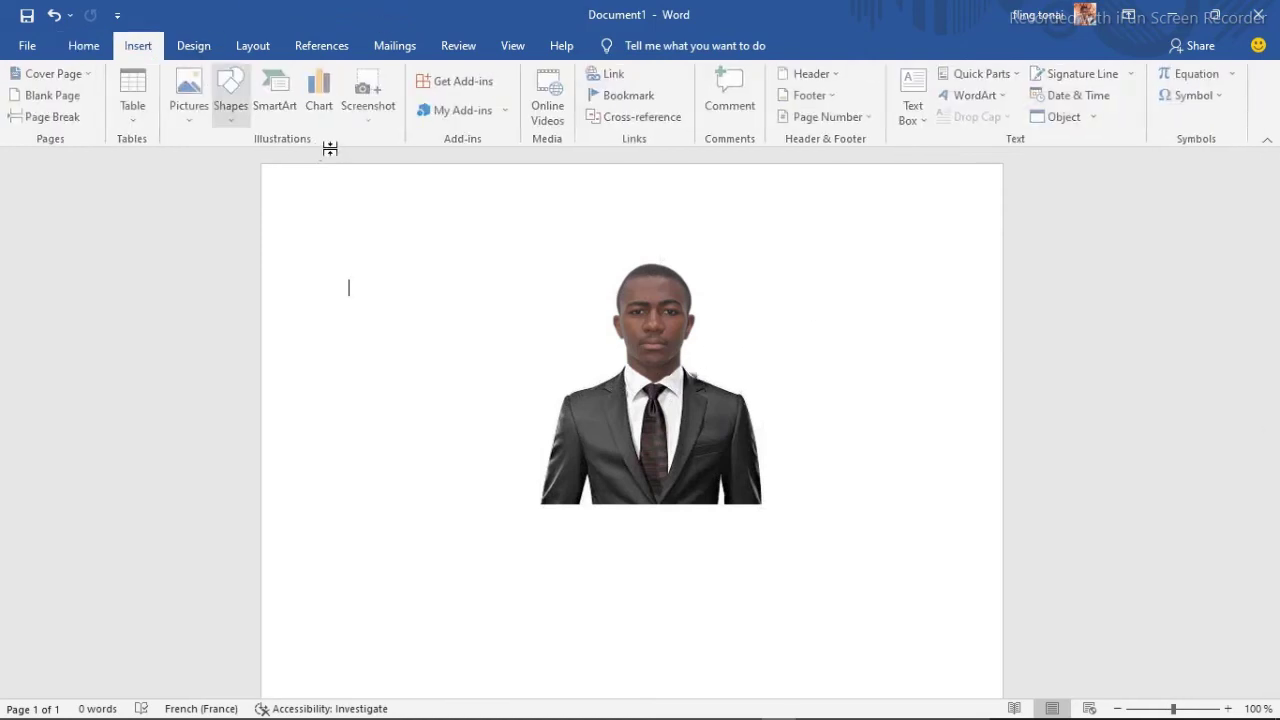
click(233, 95)
click(307, 167)
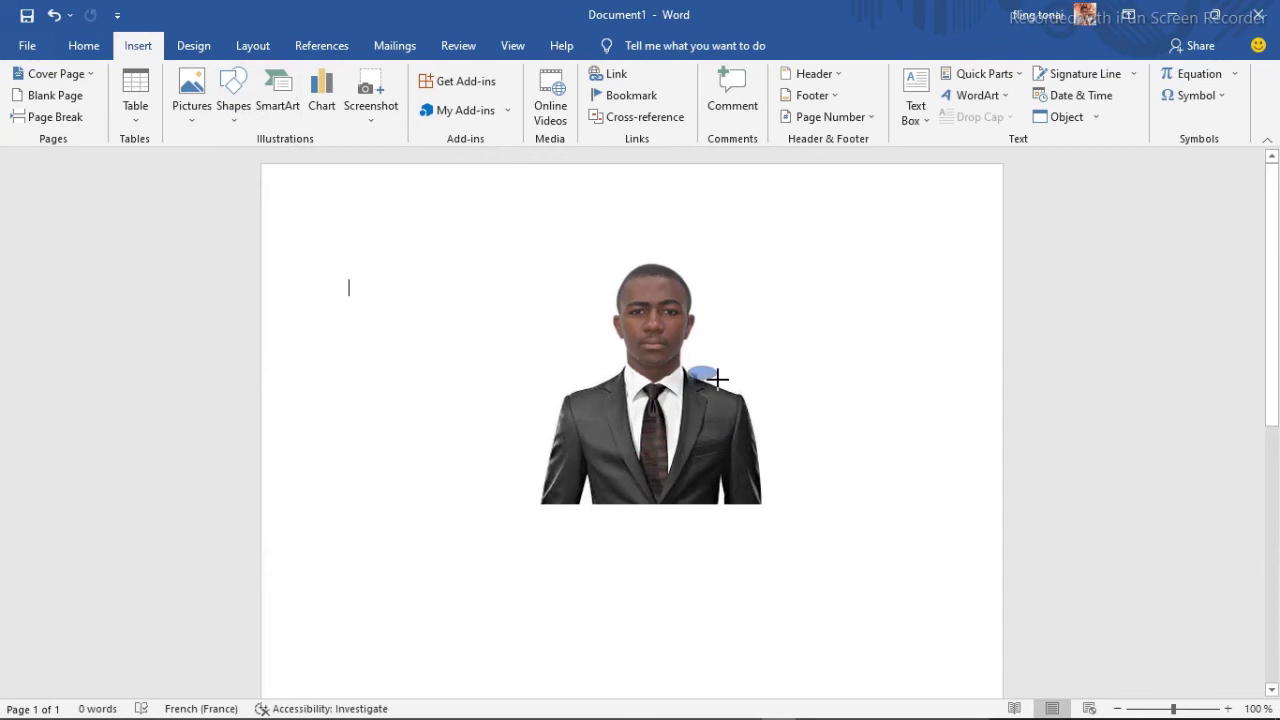
drag(717, 378, 717, 380)
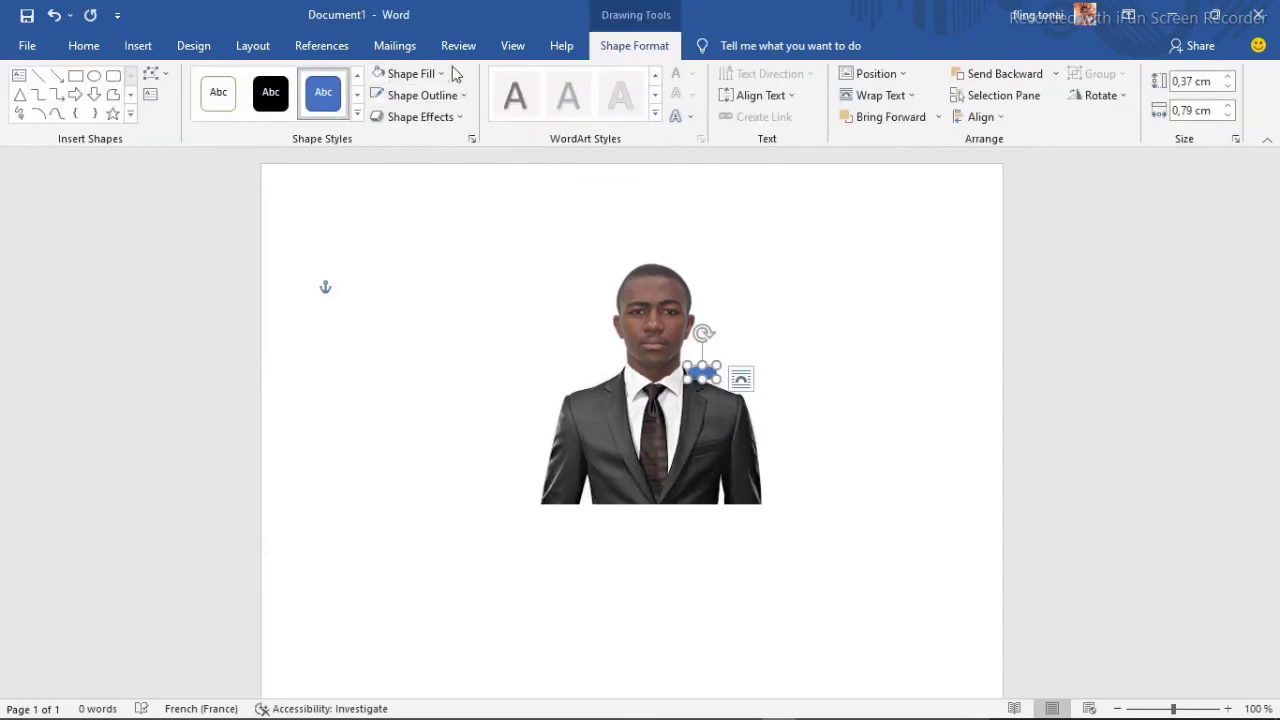
Give the oval a white fill and a white outline, then deselect it
click(441, 74)
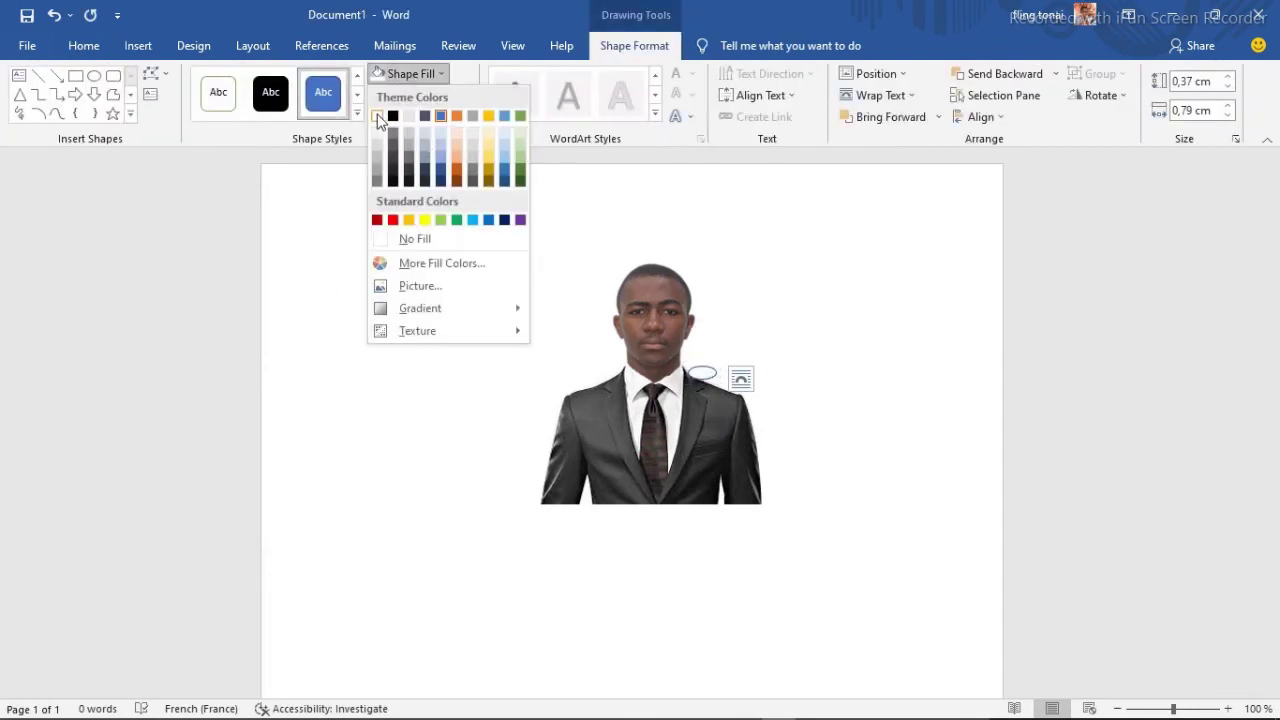
click(378, 118)
click(462, 95)
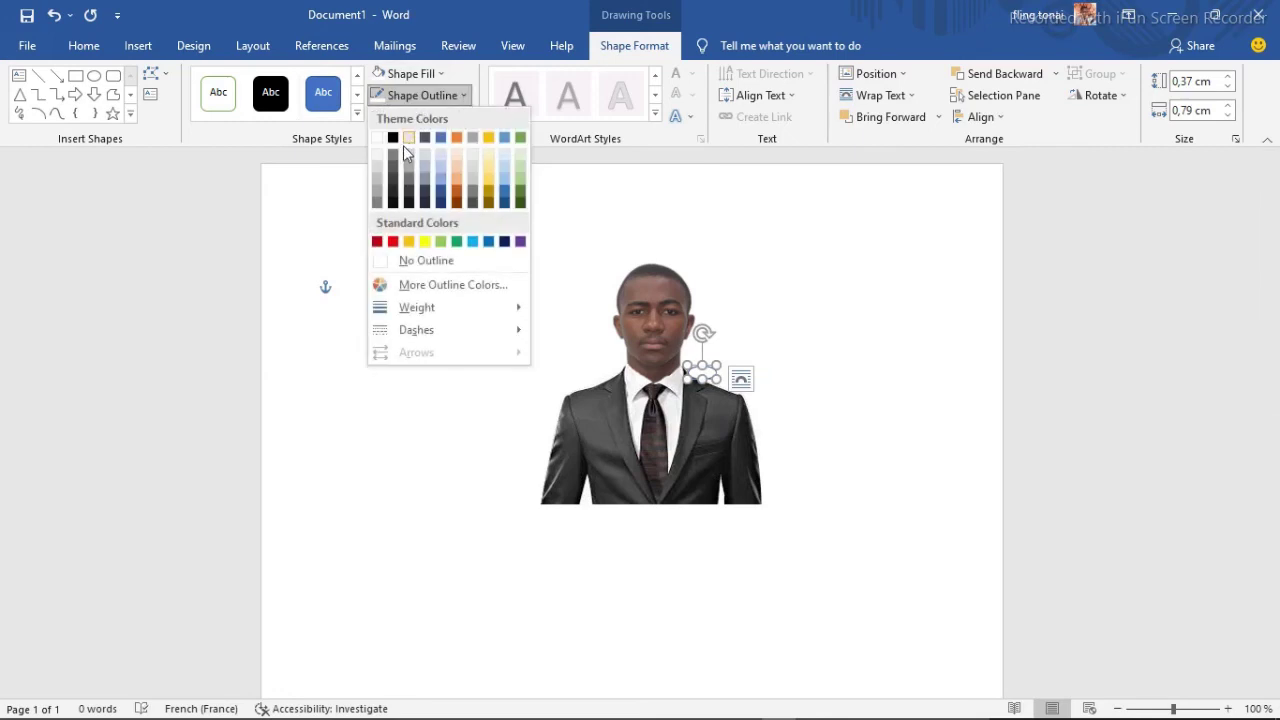
click(378, 137)
click(785, 378)
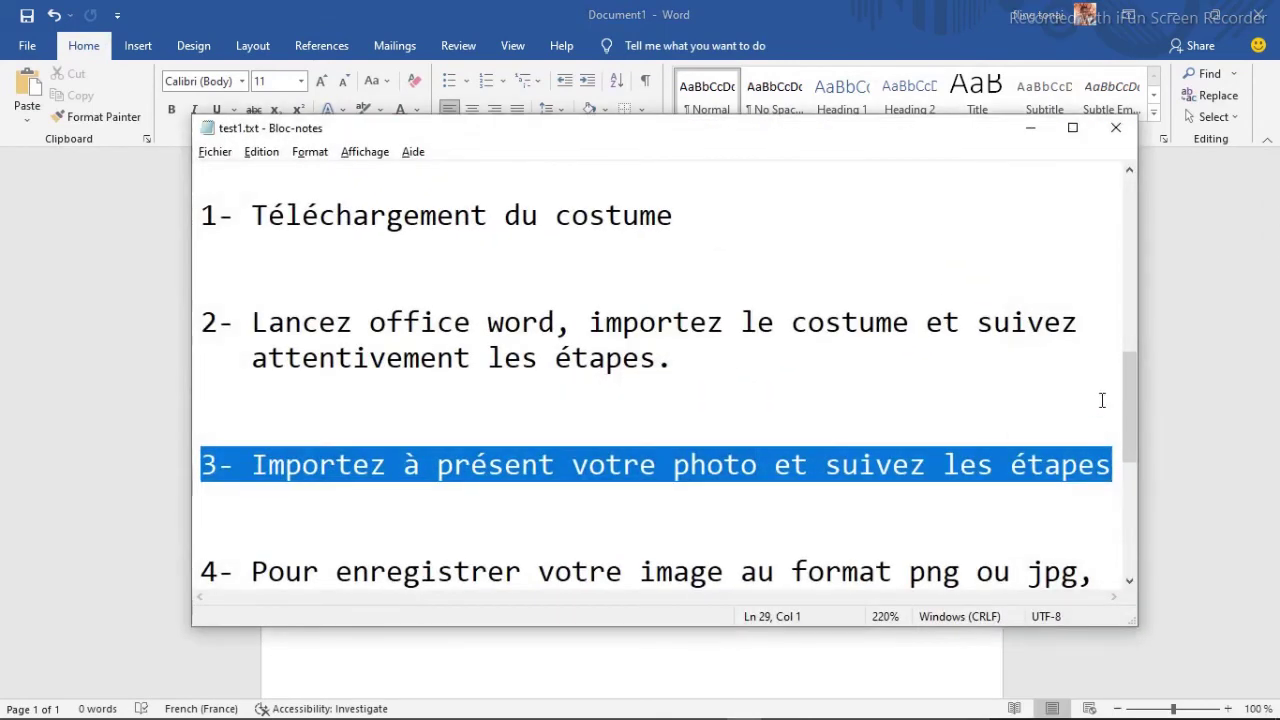
Scroll down the Notepad notes and highlight step 4 about saving the image as png or jpg
scroll(1102, 400, down, 2)
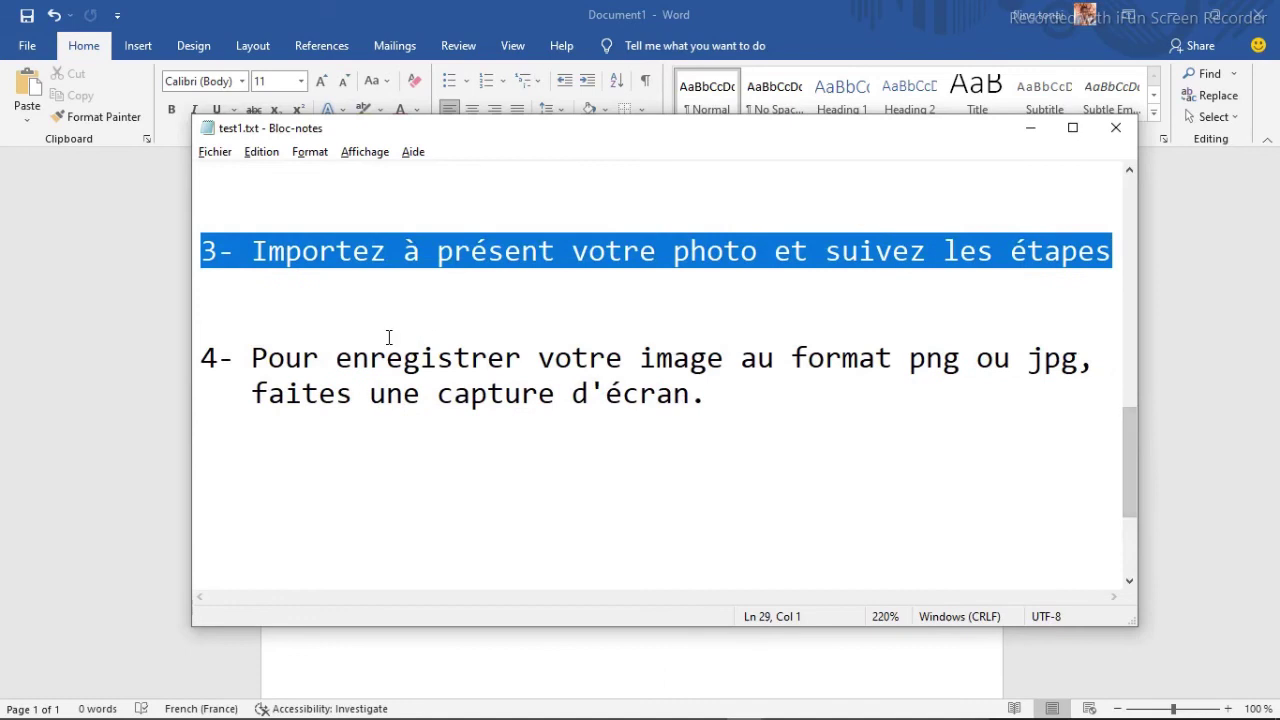
drag(211, 360, 250, 435)
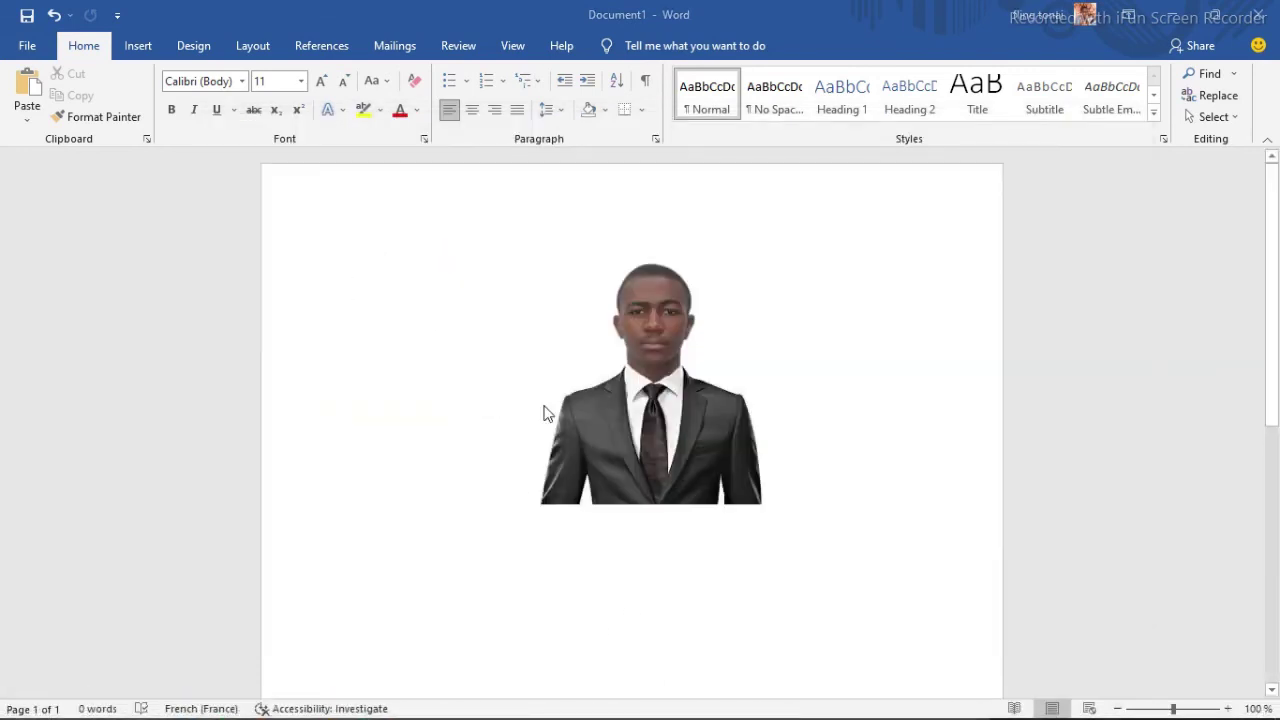
Launch Snipping Tool and capture the suited portrait, including the top of the head
key(super)
text(out)
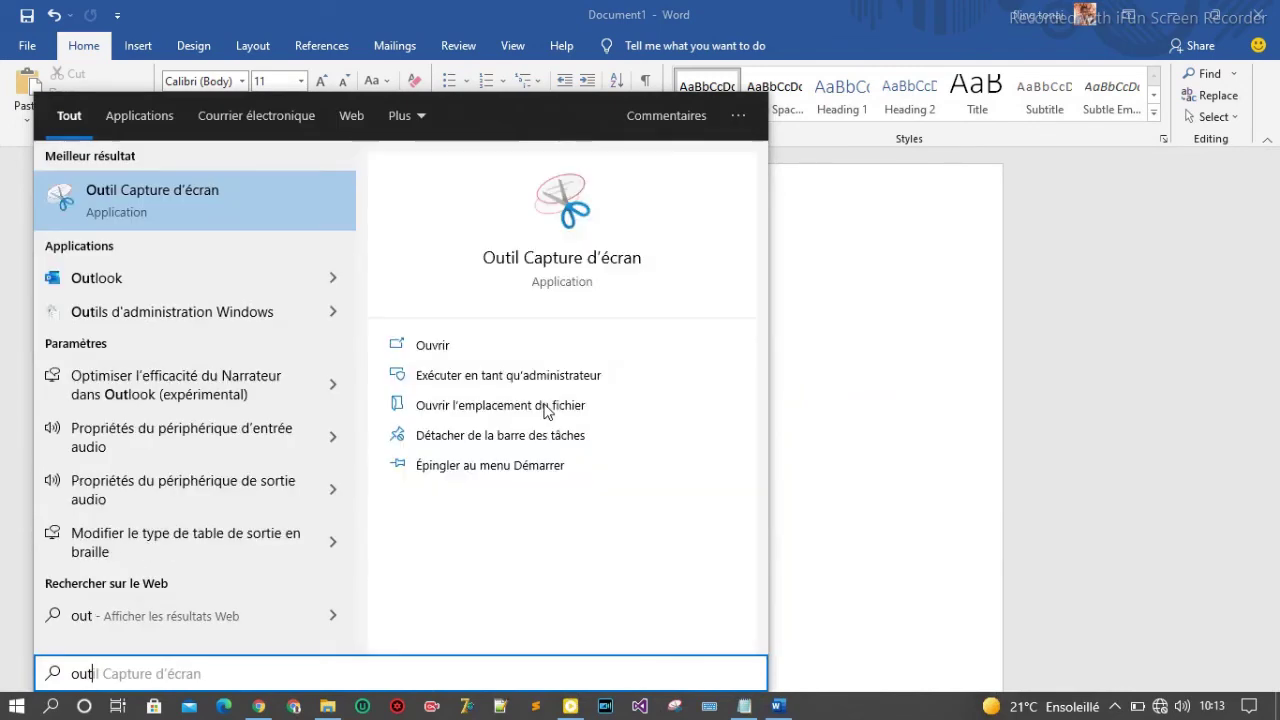
click(108, 214)
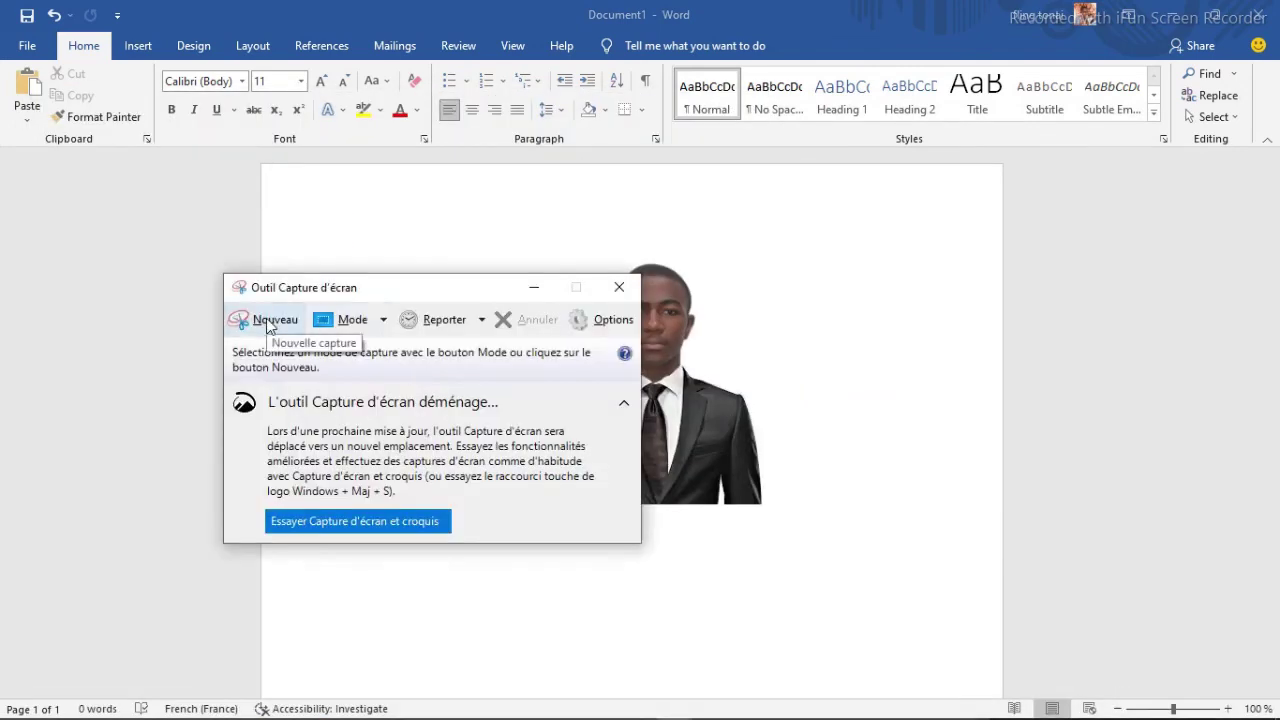
click(270, 320)
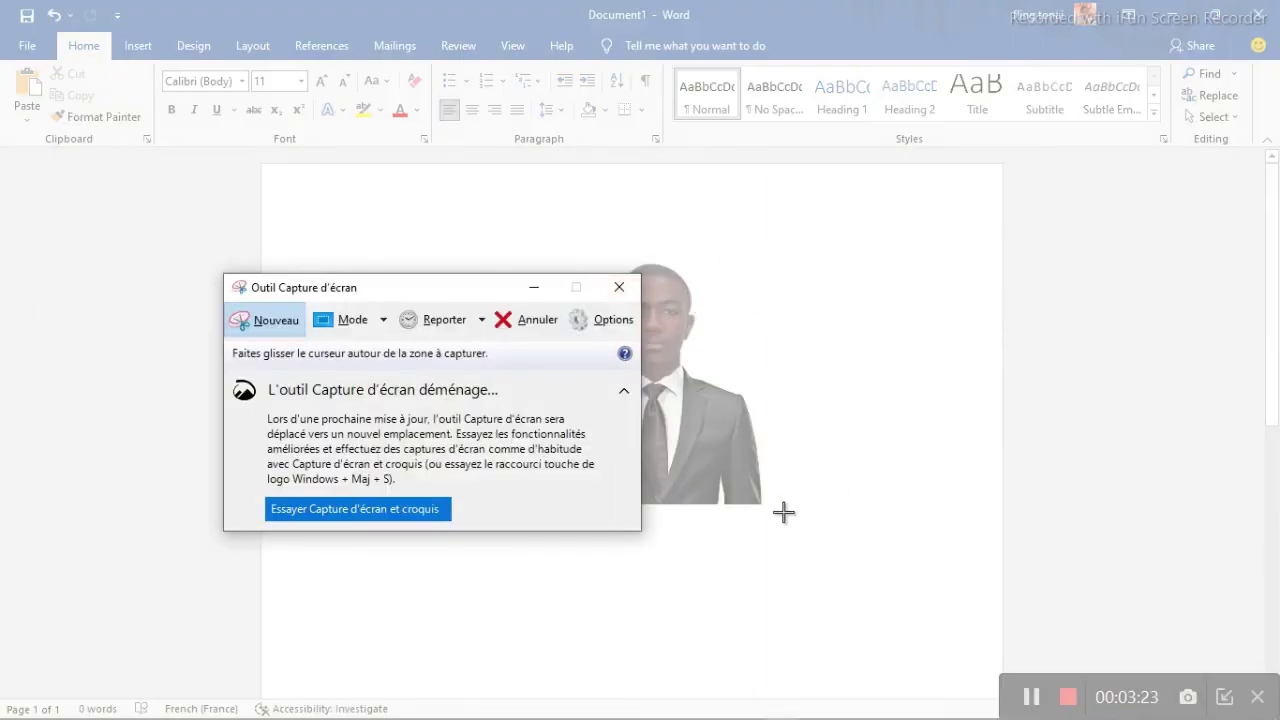
drag(763, 505, 542, 276)
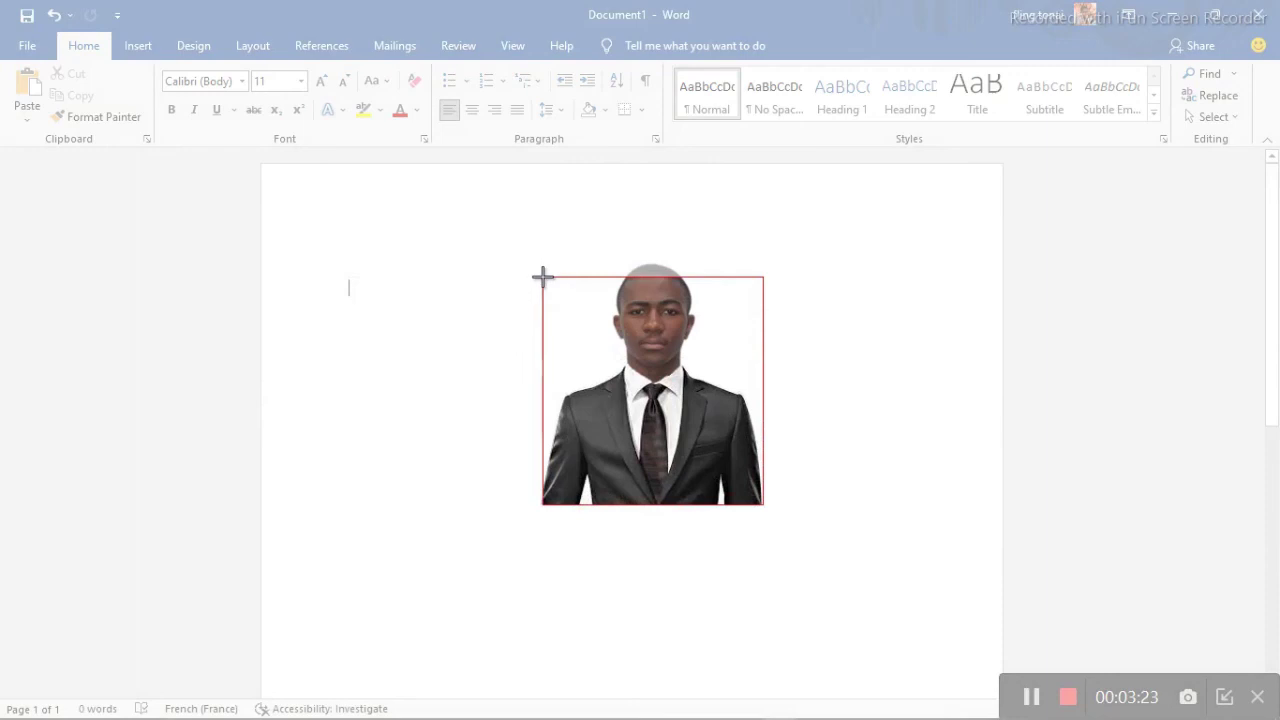
drag(542, 276, 542, 258)
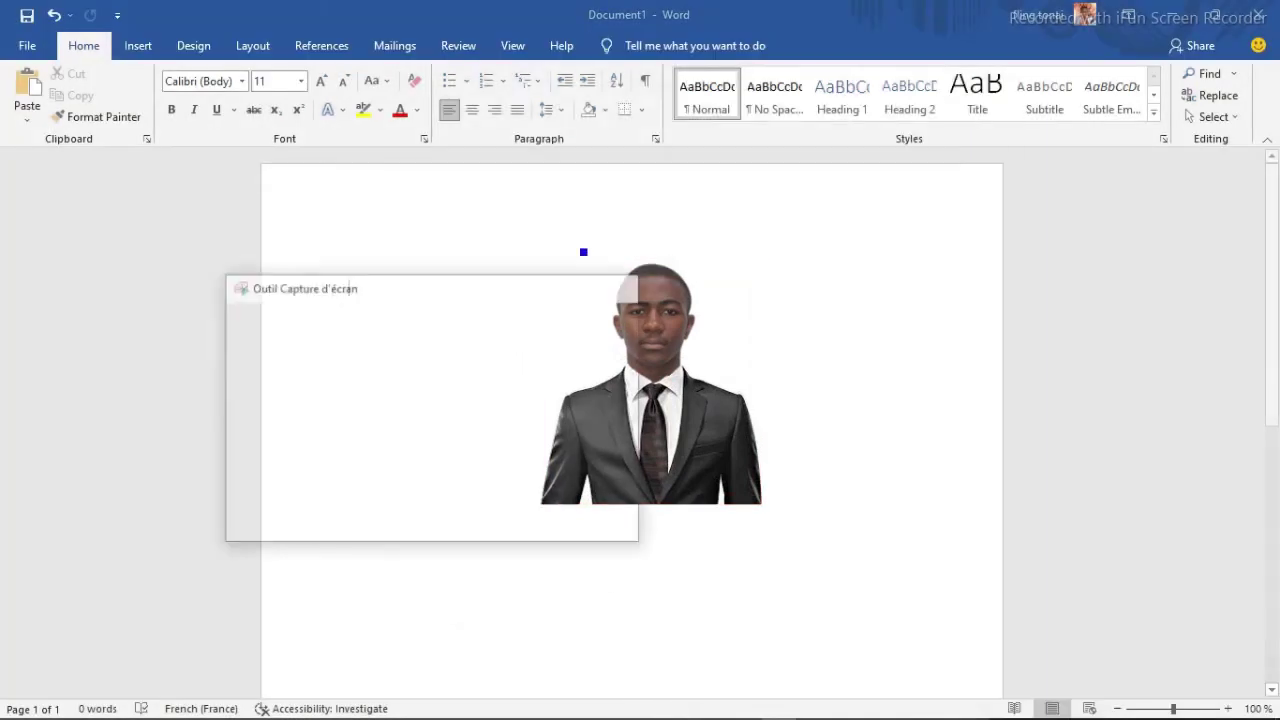
Save the capture as Capture.PNG in Images, overwriting the old file, and minimize Snipping Tool
click(732, 148)
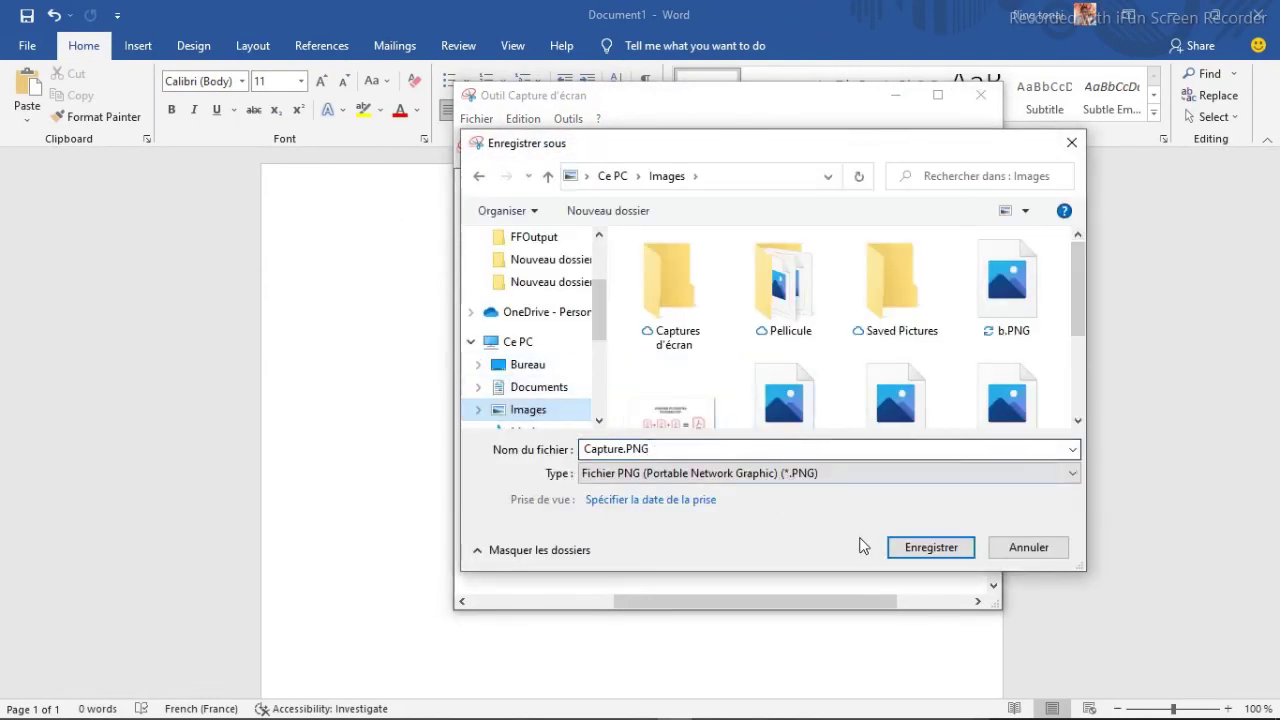
click(918, 551)
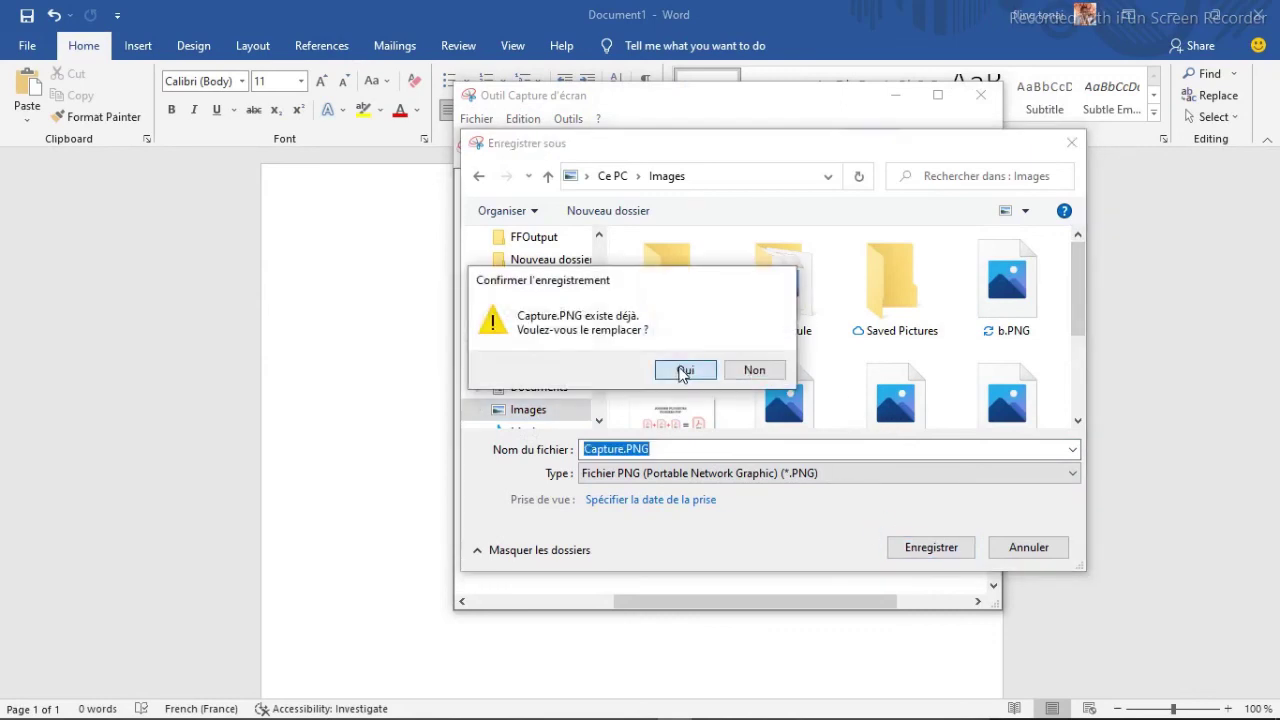
click(684, 370)
click(896, 98)
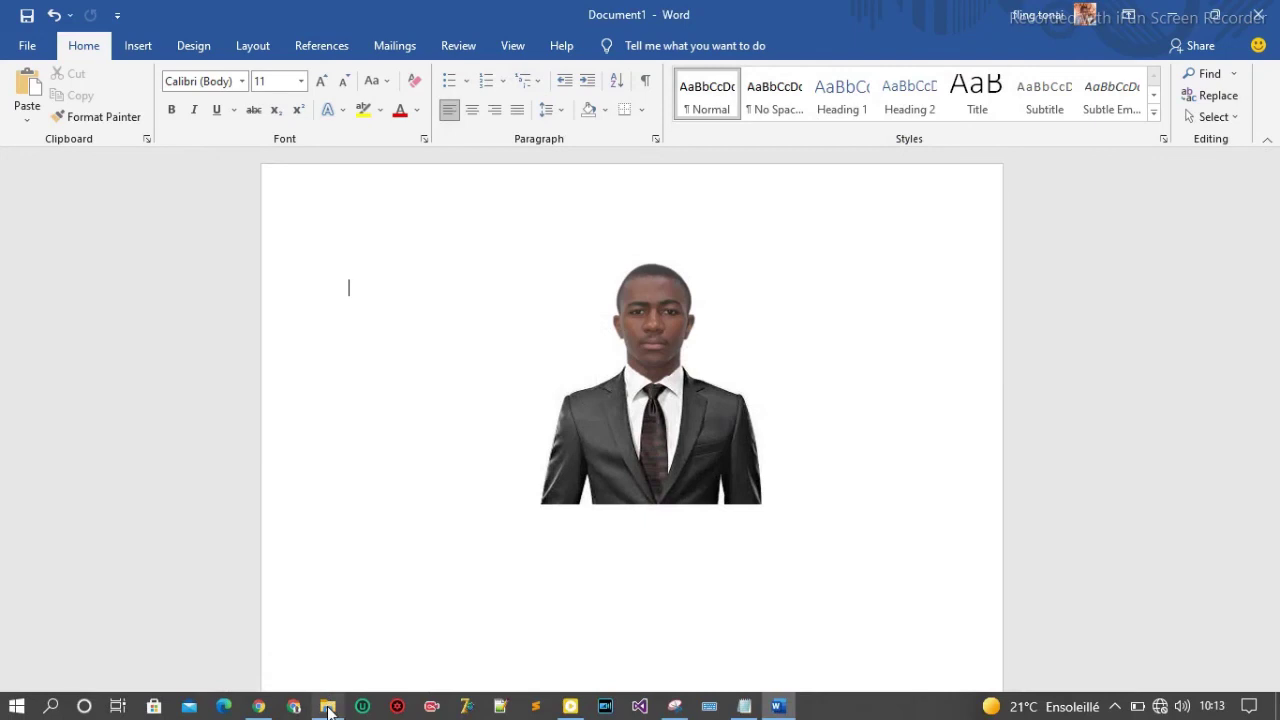
Open Capture.PNG from the Images folder in Photos and compare it with the Word document
click(323, 703)
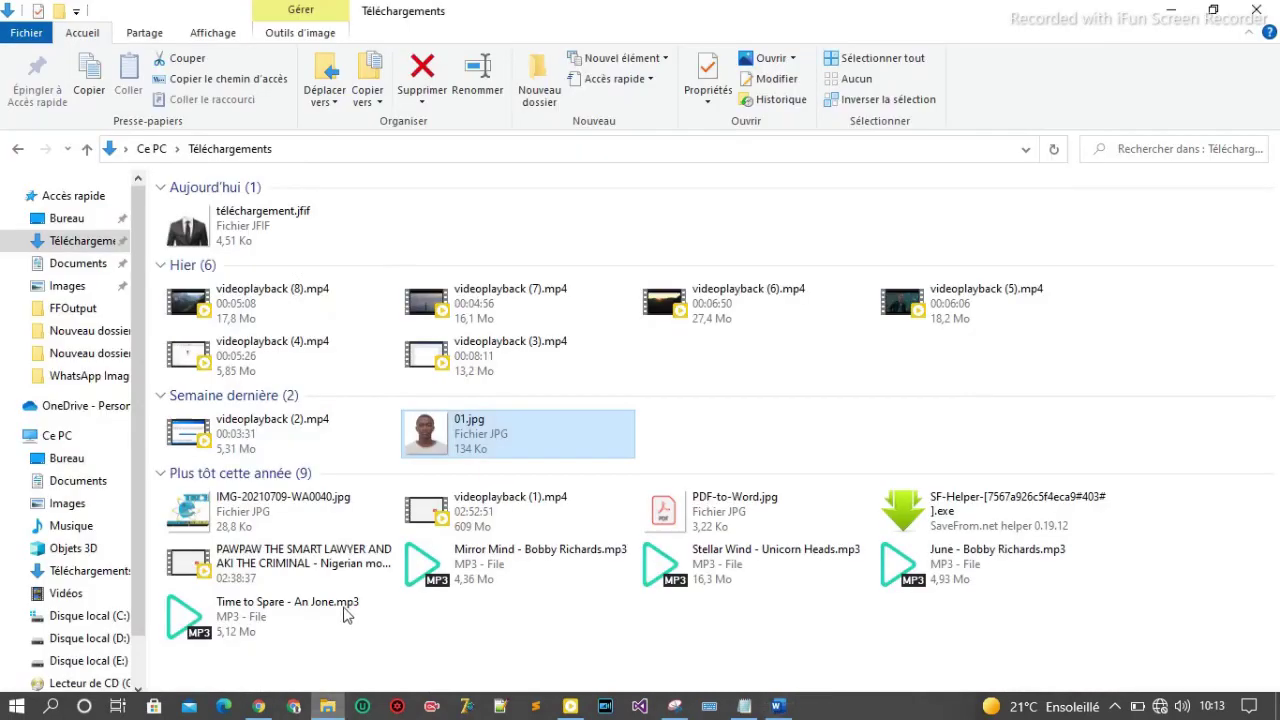
click(68, 287)
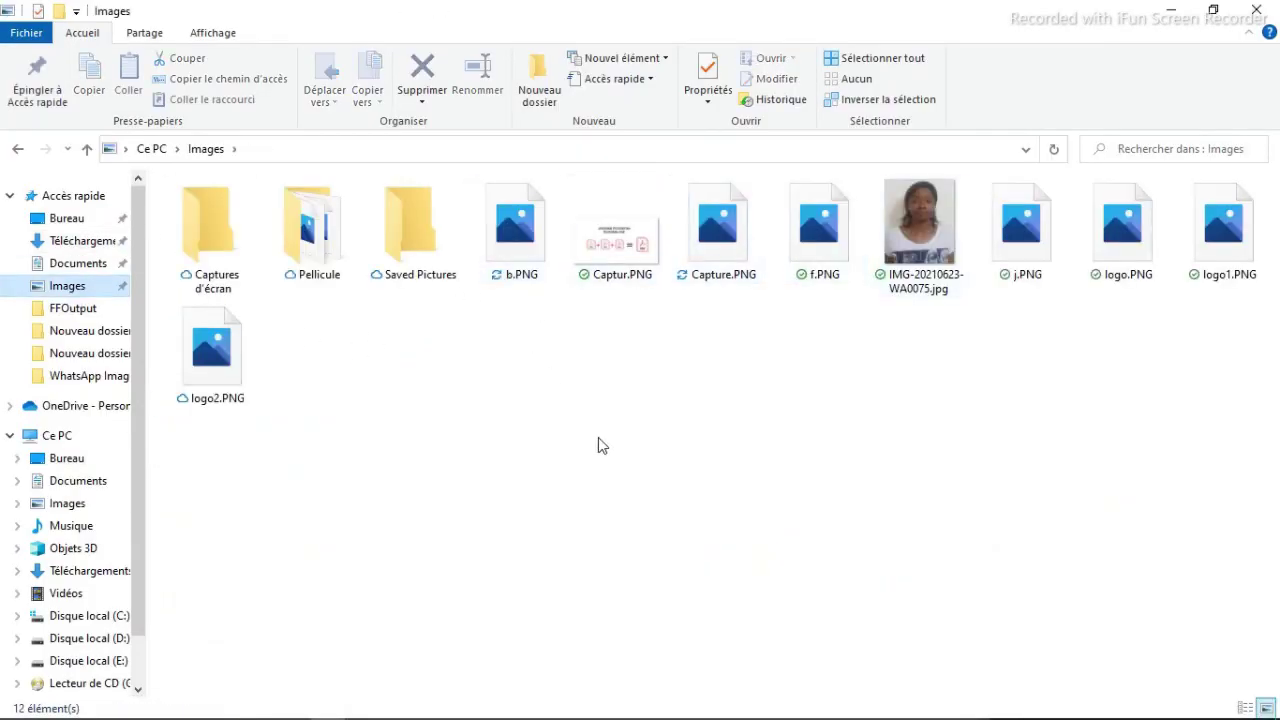
click(736, 259)
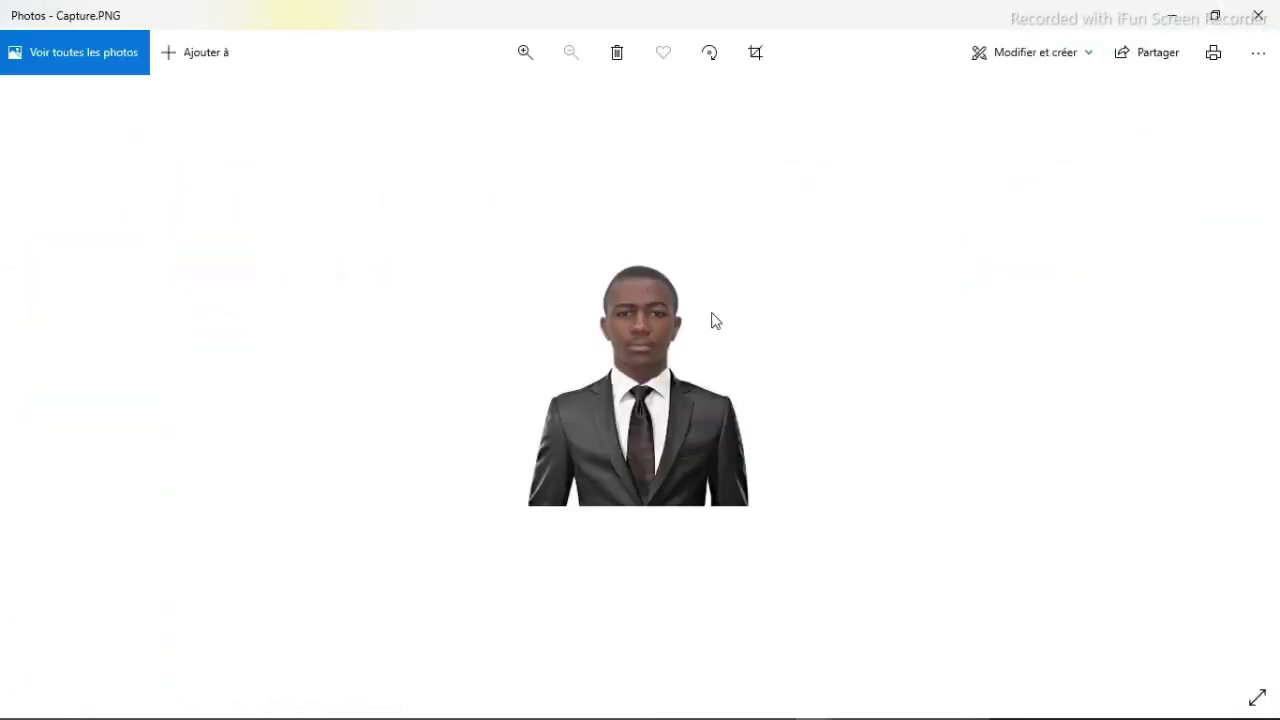
key(alt+Tab)
key(alt+Tab)
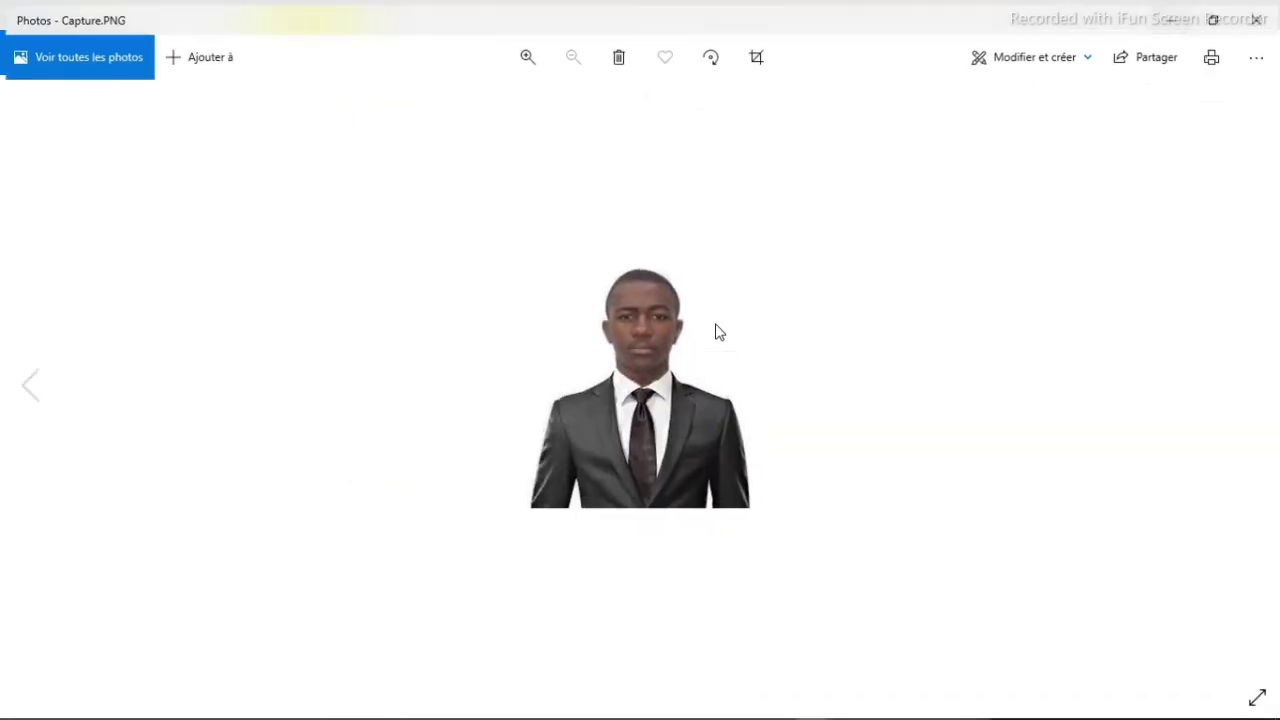
key(alt+Tab)
key(Tab)
key(Tab)
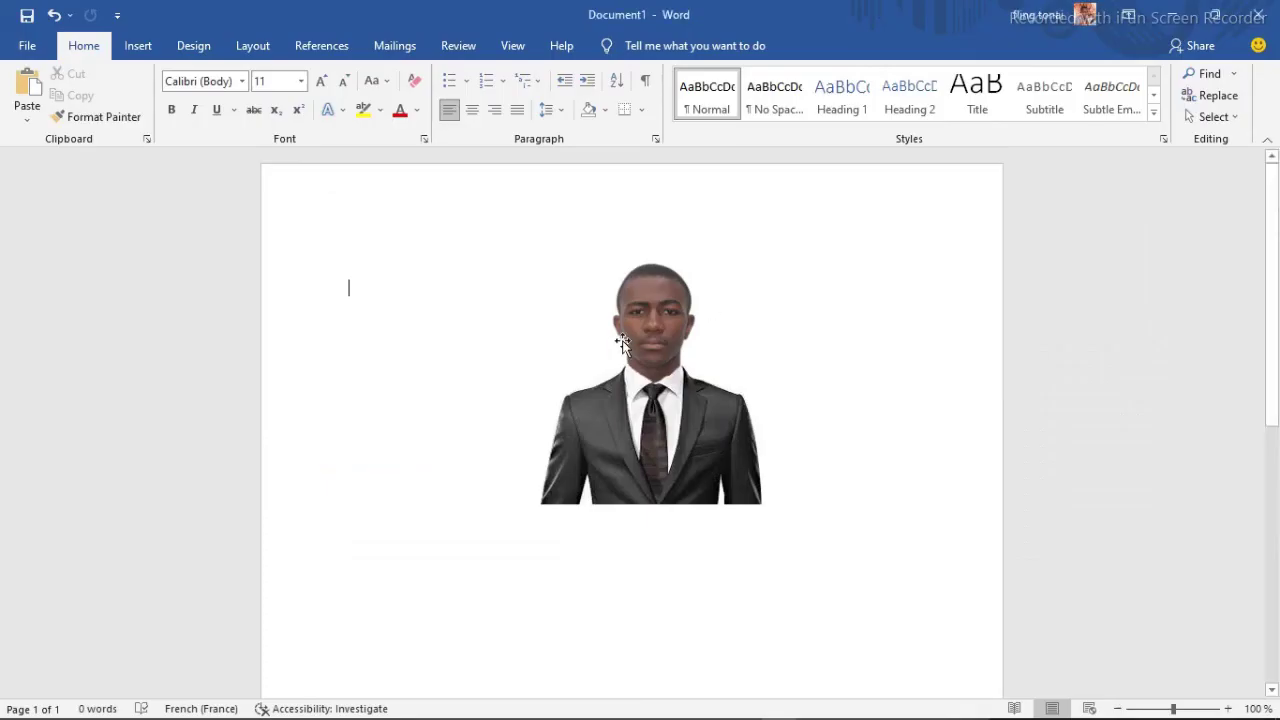
key(alt+Tab)
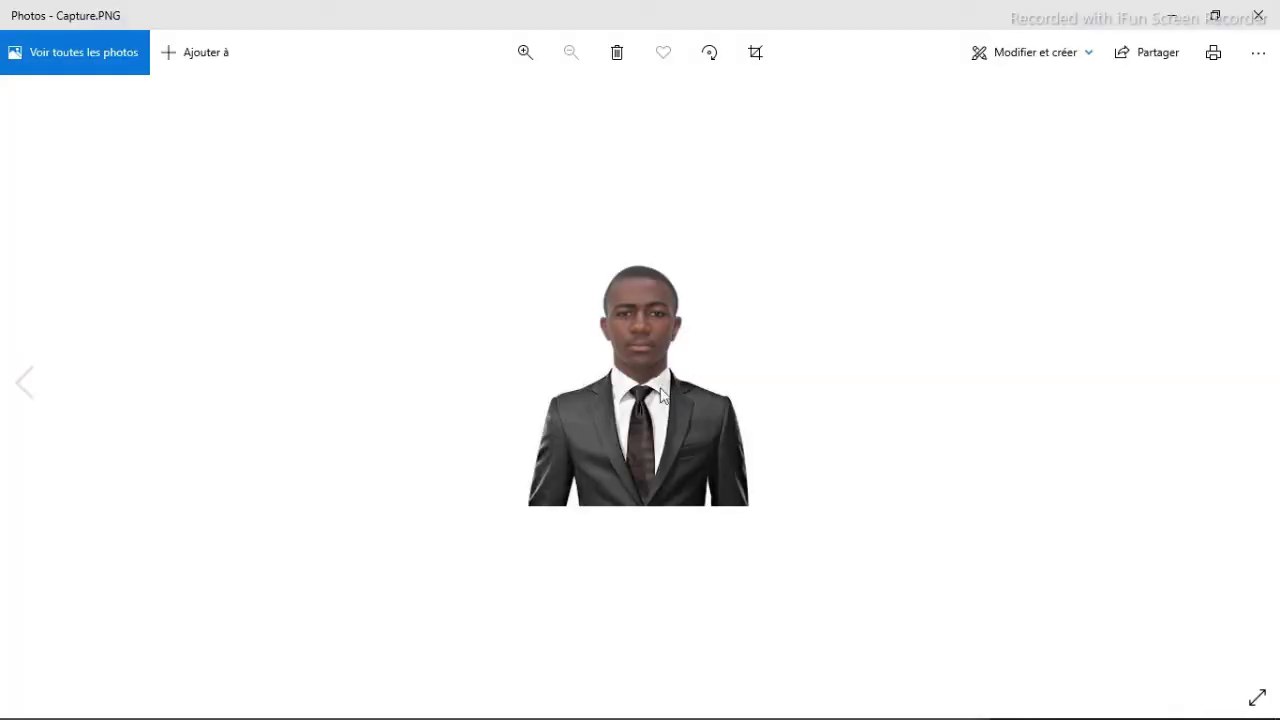
key(alt+Tab)
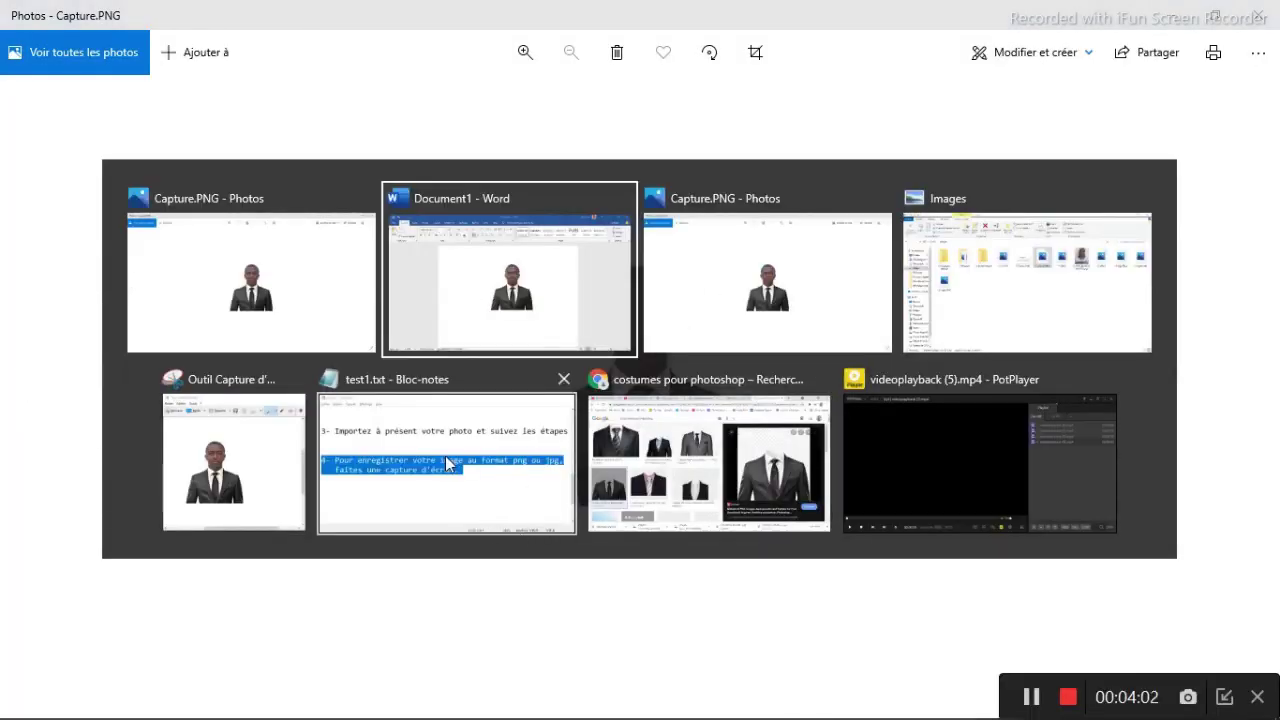
Bring Notepad forward and highlight the closing line '* * * Abonne toi like et partage!!! * * *'
click(455, 448)
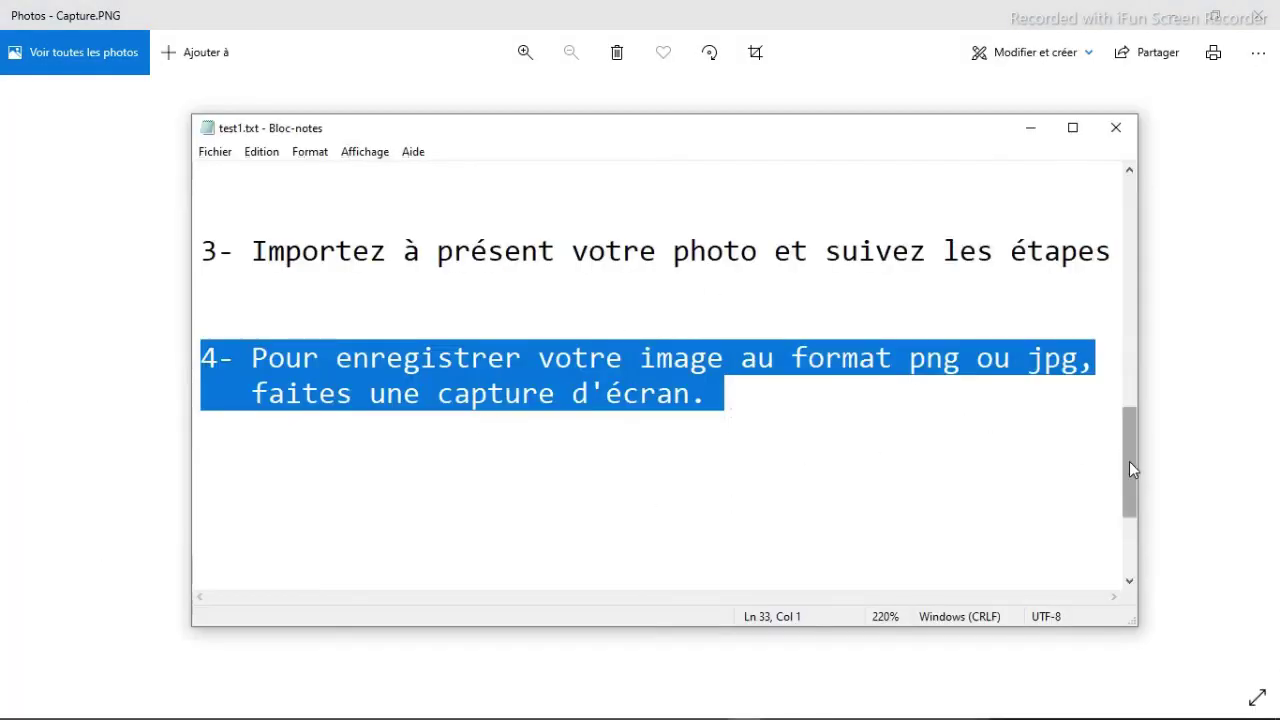
drag(1129, 461, 1143, 520)
drag(336, 425, 347, 492)
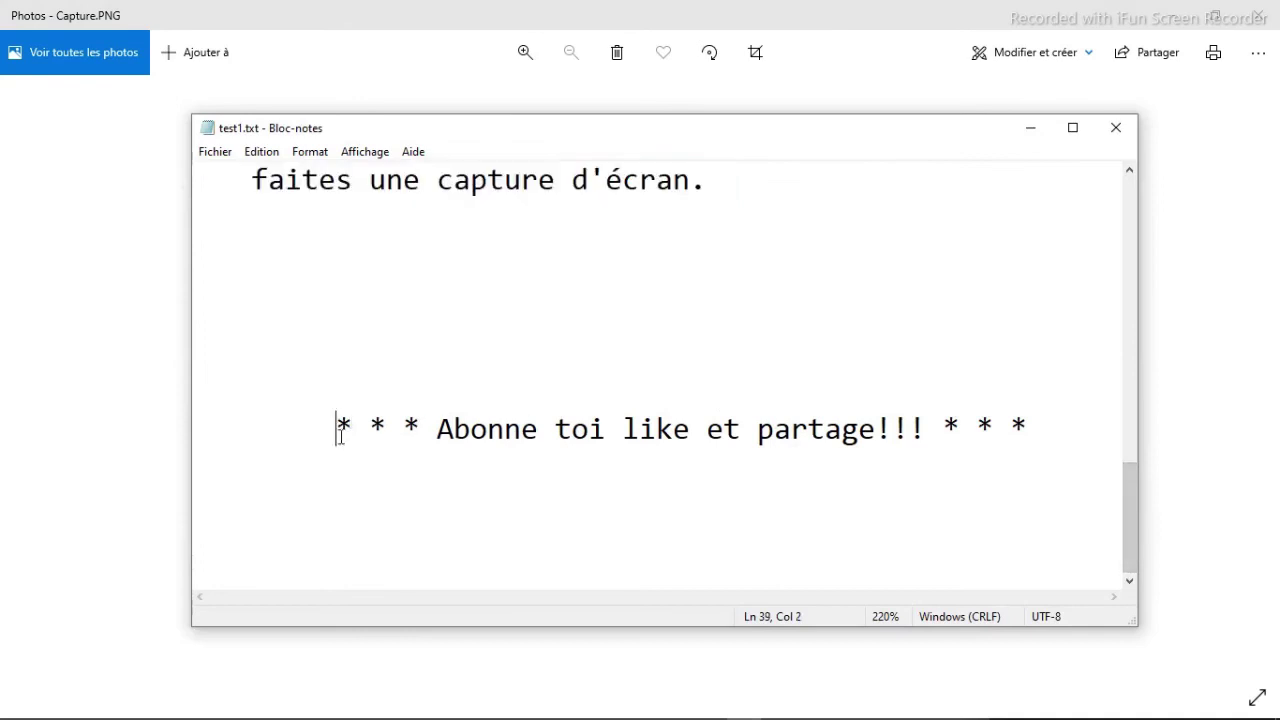
click(312, 497)
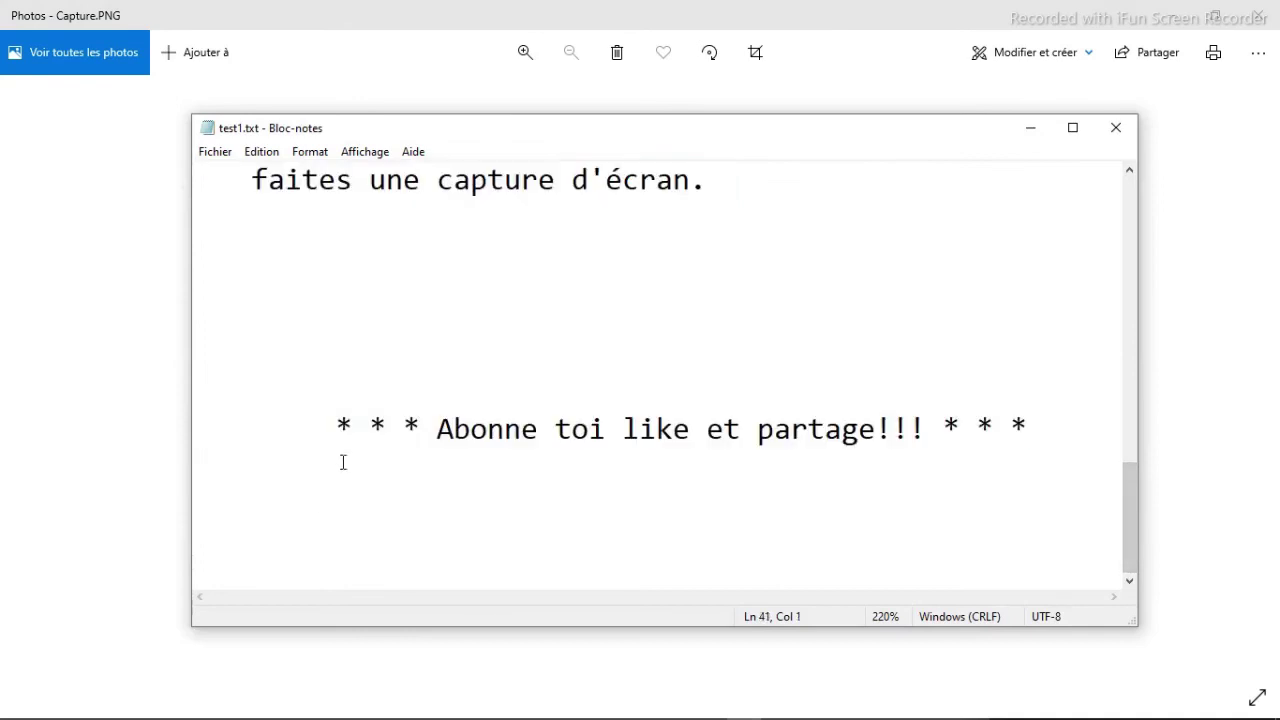